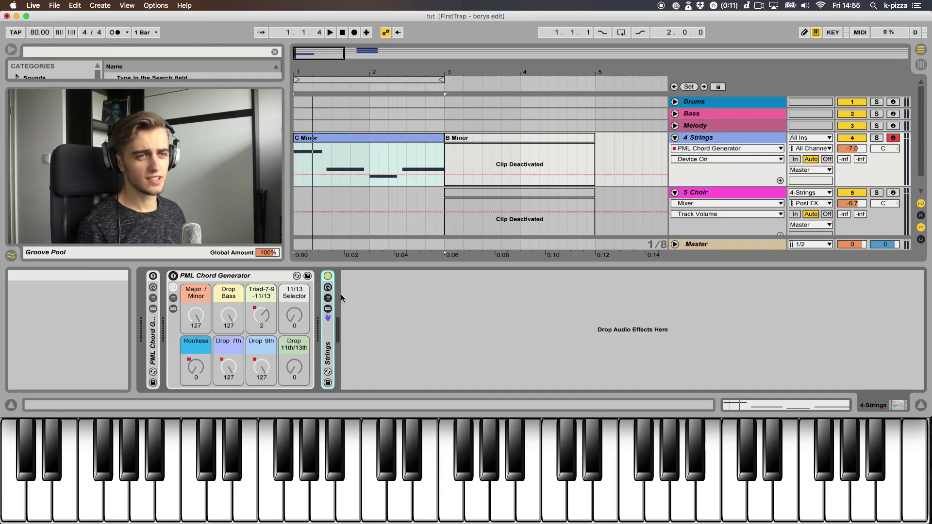
Activate the first PML Chord Generator on the Strings track and set its Major / Minor macro to 127.
{"action": "left_click", "coordinate": [240, 278]}
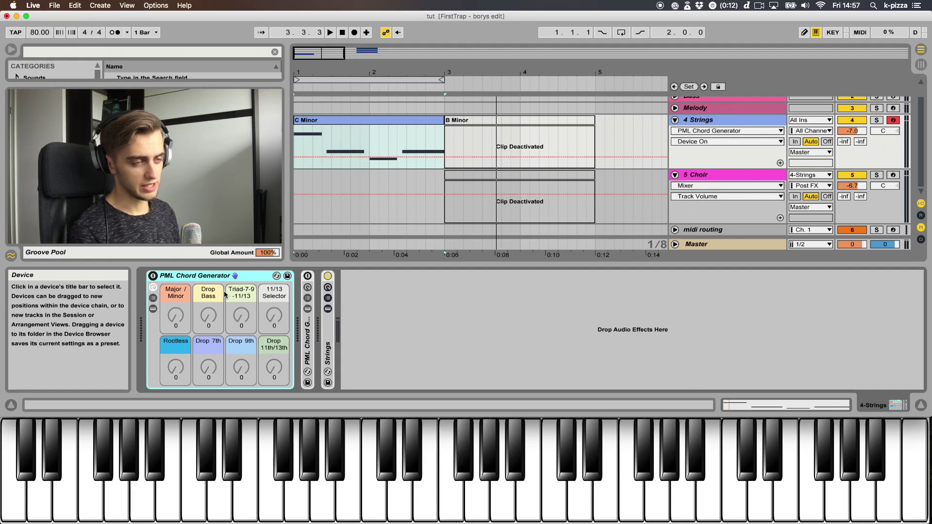
{"action": "left_click", "coordinate": [152, 276]}
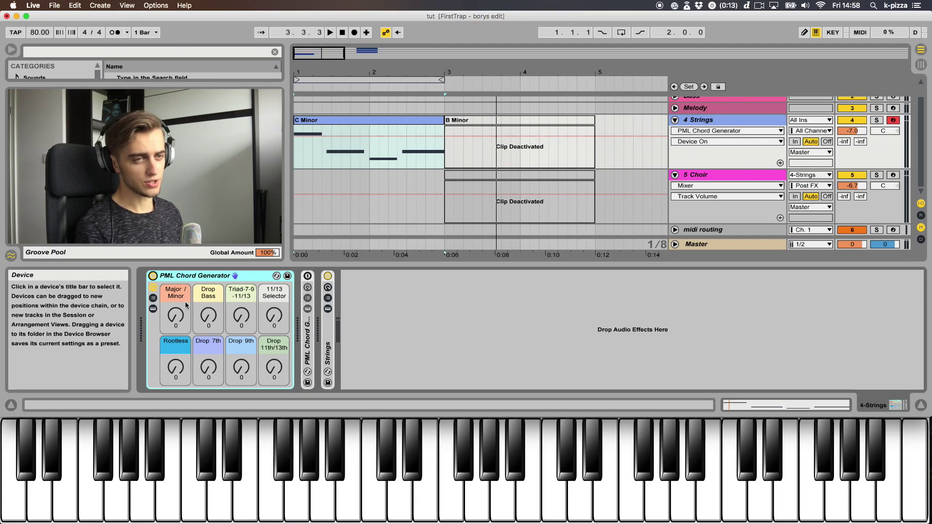
{"action": "left_click_drag", "start_coordinate": [173, 315], "coordinate": [173, 267]}
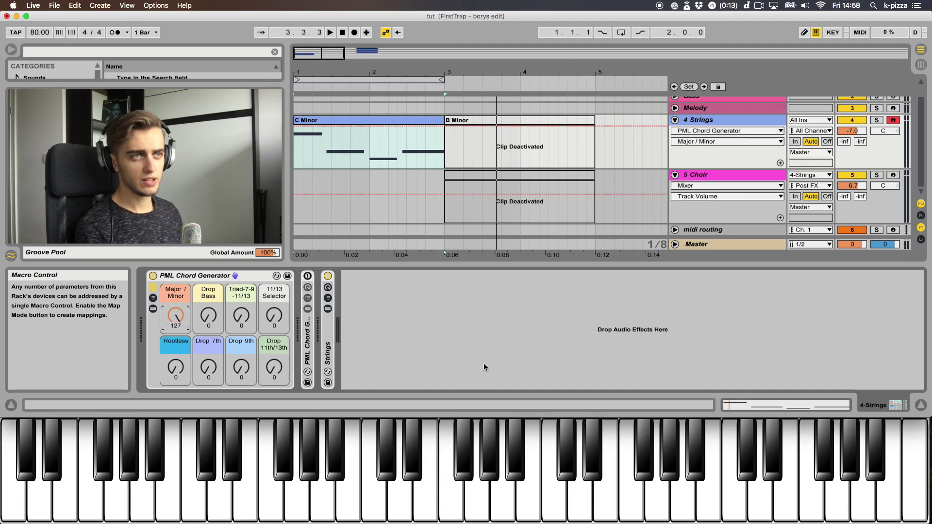
{"action": "left_click", "coordinate": [373, 121]}
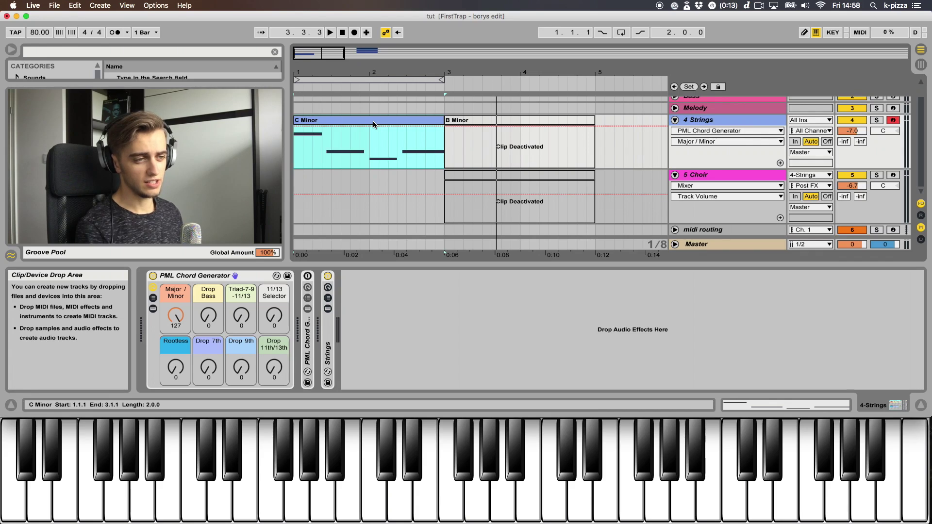
Play three notes with the PML Chord Generator bypassed, and repeat them with it active to compare single notes and chords.
{"action": "left_click", "coordinate": [153, 276]}
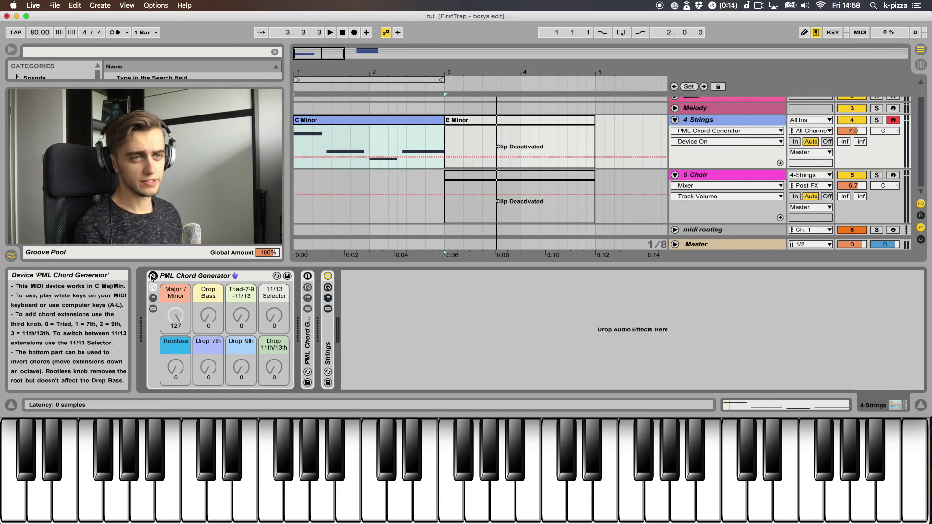
{"action": "key", "text": "a"}
{"action": "key", "text": "s"}
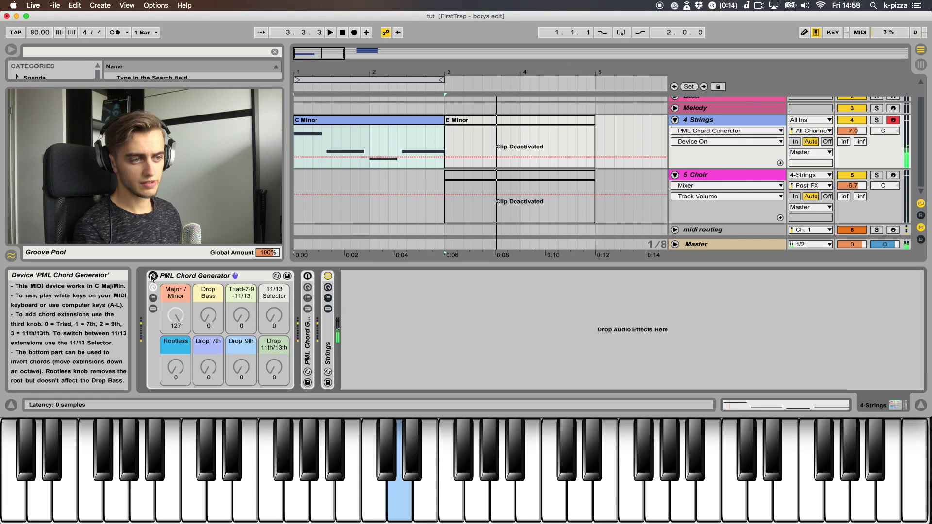
{"action": "key", "text": "d"}
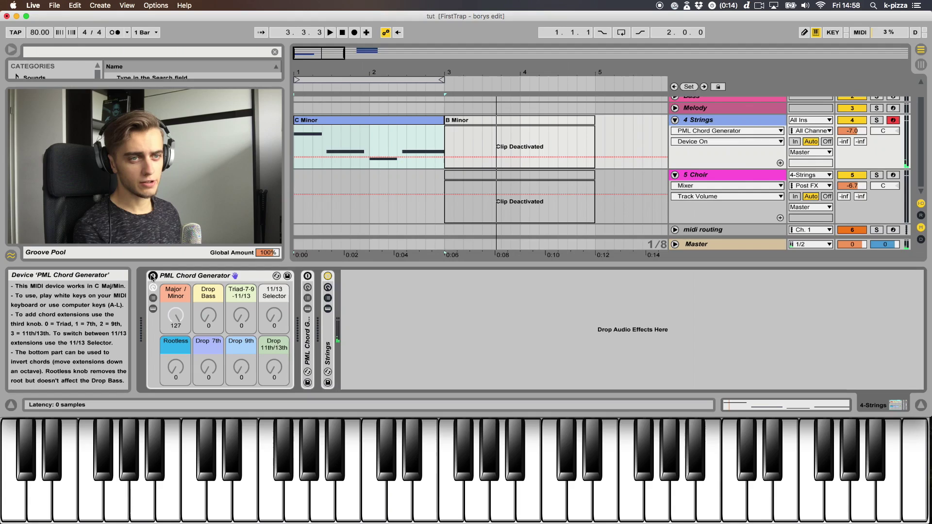
{"action": "left_click", "coordinate": [153, 276]}
{"action": "key", "text": "a"}
{"action": "key", "text": "s"}
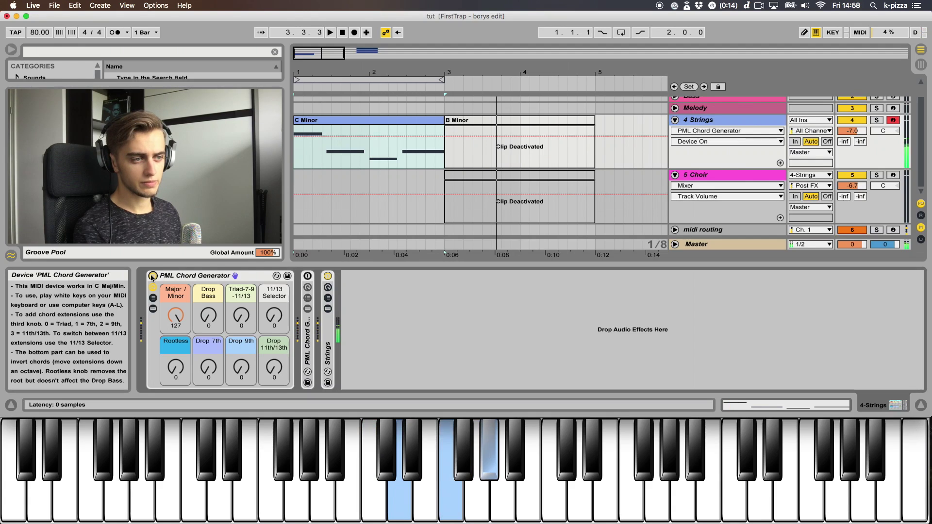
{"action": "key", "text": "d"}
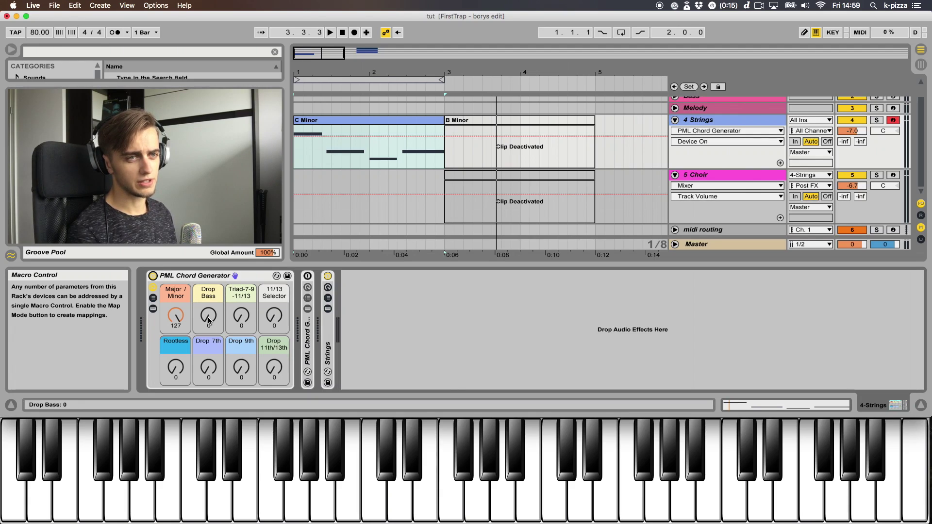
Set Drop Bass to 127, audition a chord, and raise the Triad-7-9-11/13 macro to 1.
{"action": "left_click_drag", "start_coordinate": [208, 321], "coordinate": [210, 308]}
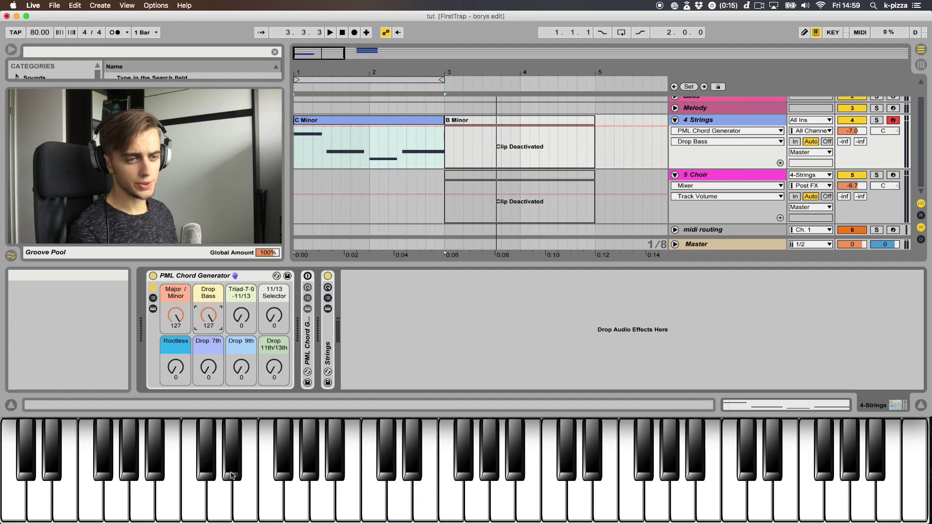
{"action": "left_click", "coordinate": [375, 486]}
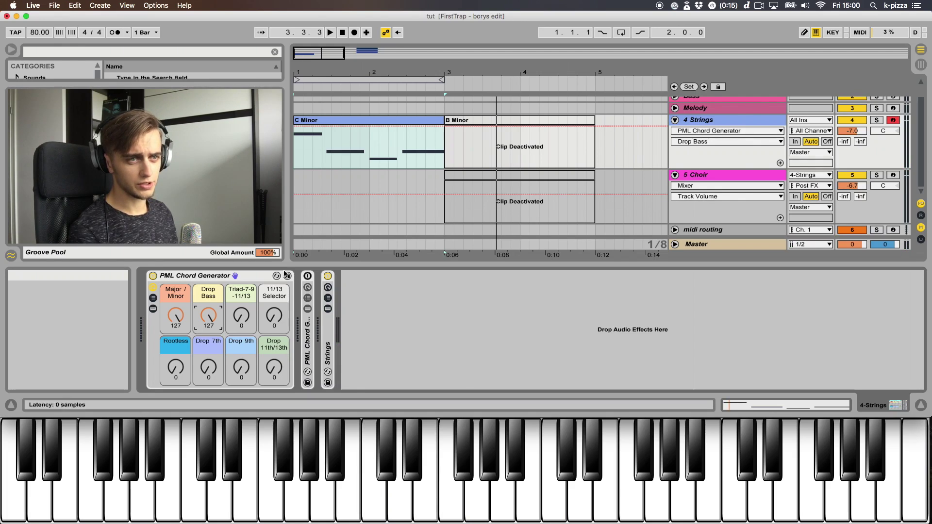
{"action": "left_click", "coordinate": [243, 297]}
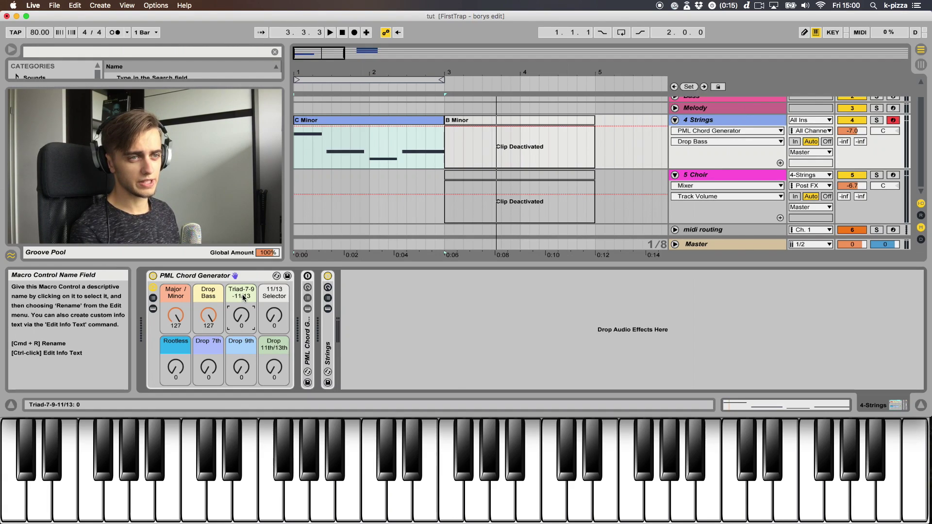
{"action": "left_click", "coordinate": [246, 316]}
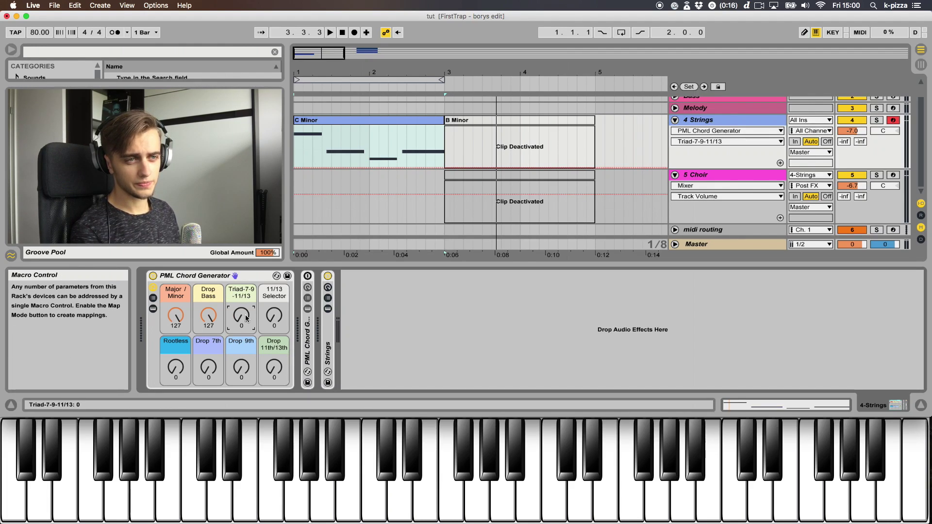
{"action": "left_click_drag", "start_coordinate": [247, 319], "coordinate": [246, 316]}
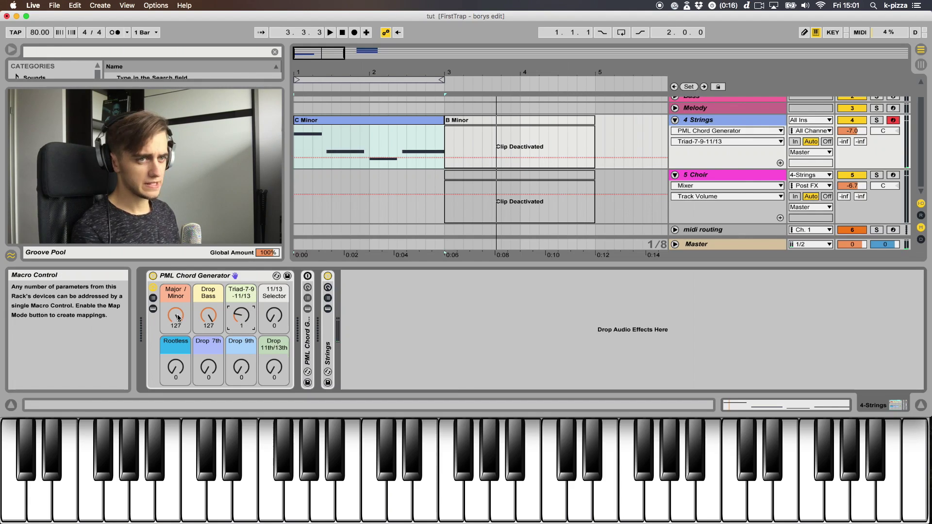
Reset Major / Minor and Drop Bass to 0, and audition the Triad-7-9-11/13 macro from 0 up to 3.
{"action": "left_click_drag", "start_coordinate": [176, 315], "coordinate": [206, 340]}
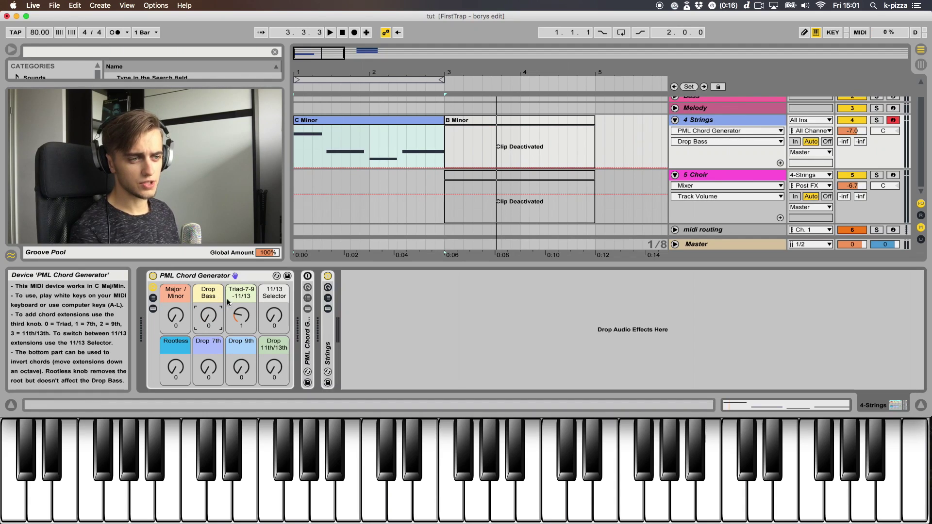
{"action": "left_click_drag", "start_coordinate": [246, 307], "coordinate": [245, 317]}
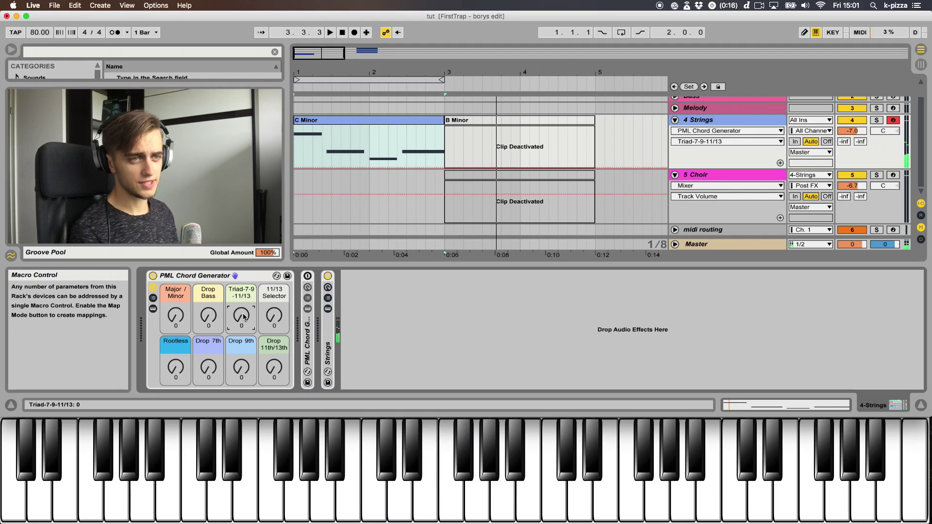
{"action": "left_click_drag", "start_coordinate": [241, 317], "coordinate": [242, 307]}
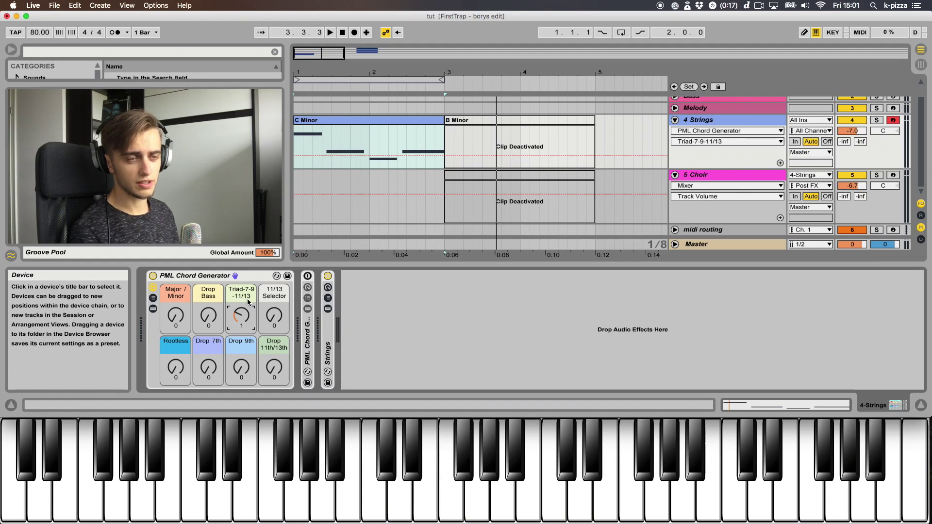
{"action": "left_click_drag", "start_coordinate": [241, 321], "coordinate": [242, 319]}
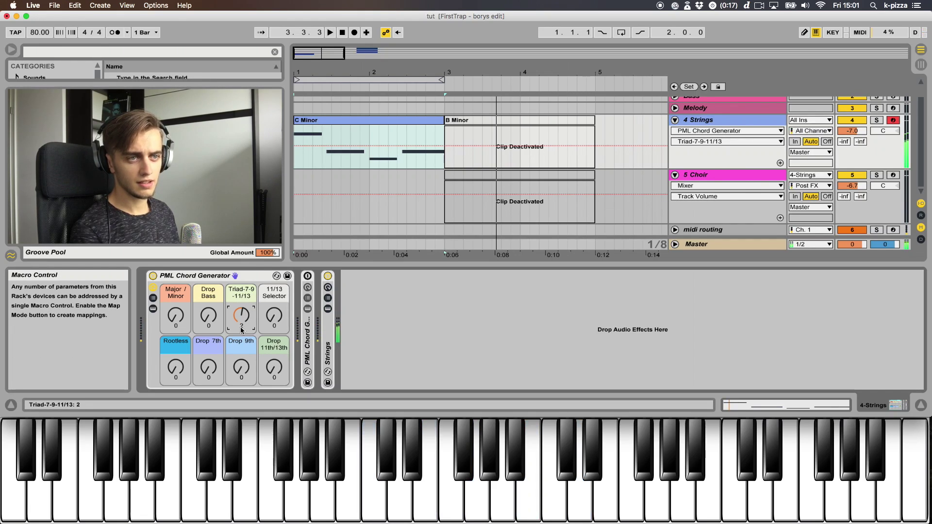
{"action": "left_click_drag", "start_coordinate": [240, 319], "coordinate": [240, 301]}
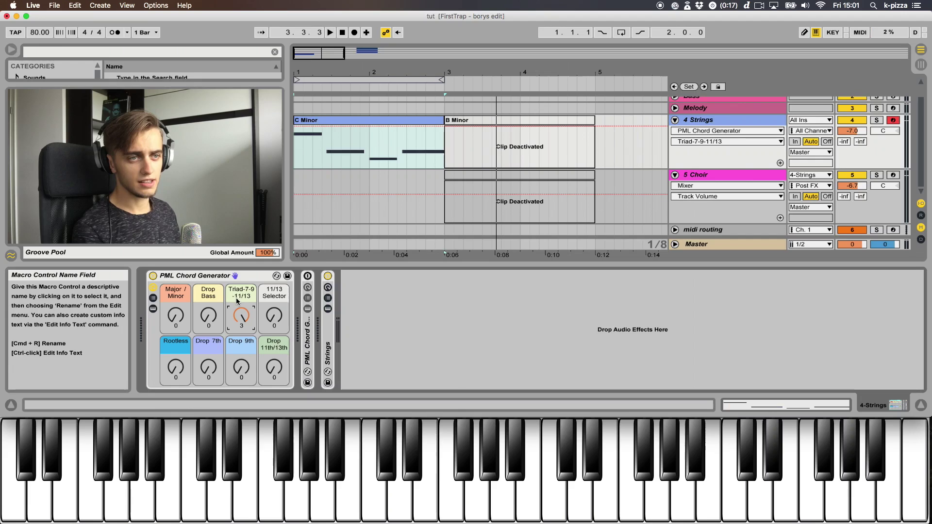
{"action": "key", "text": "a"}
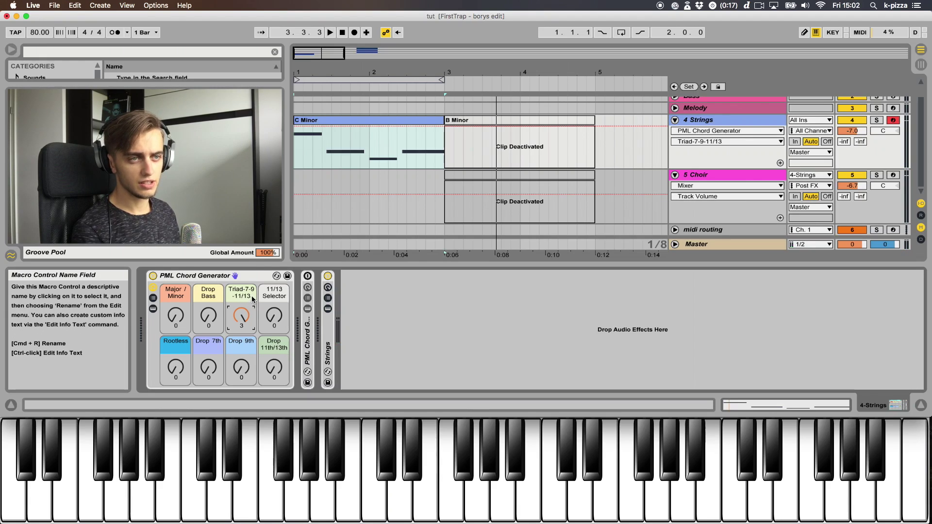
Audition the chord with the 11/13 Selector at 0 and again with it set to 127.
{"action": "left_click", "coordinate": [279, 300]}
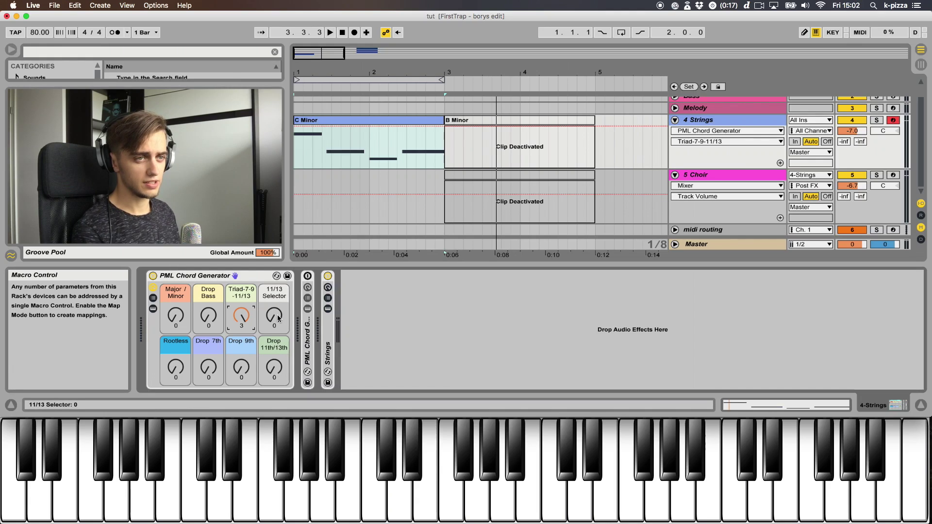
{"action": "key", "text": "space"}
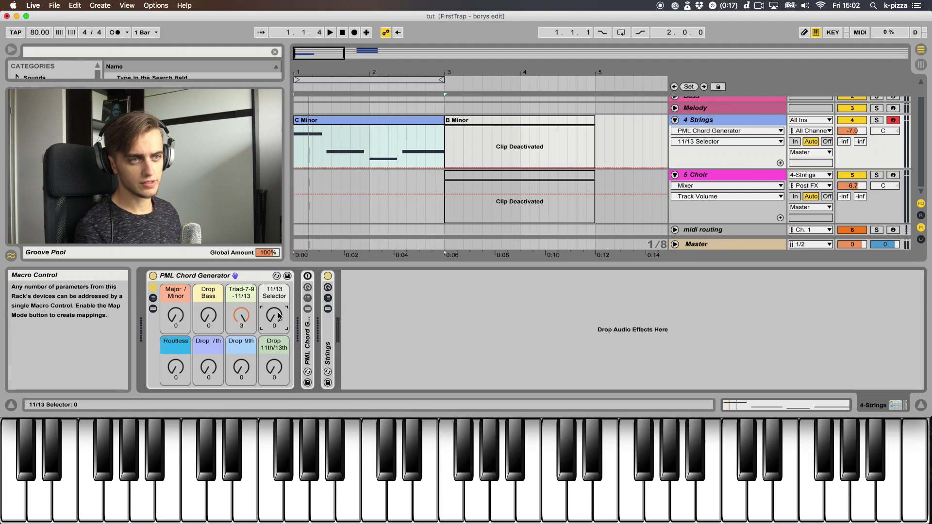
{"action": "key", "text": "a"}
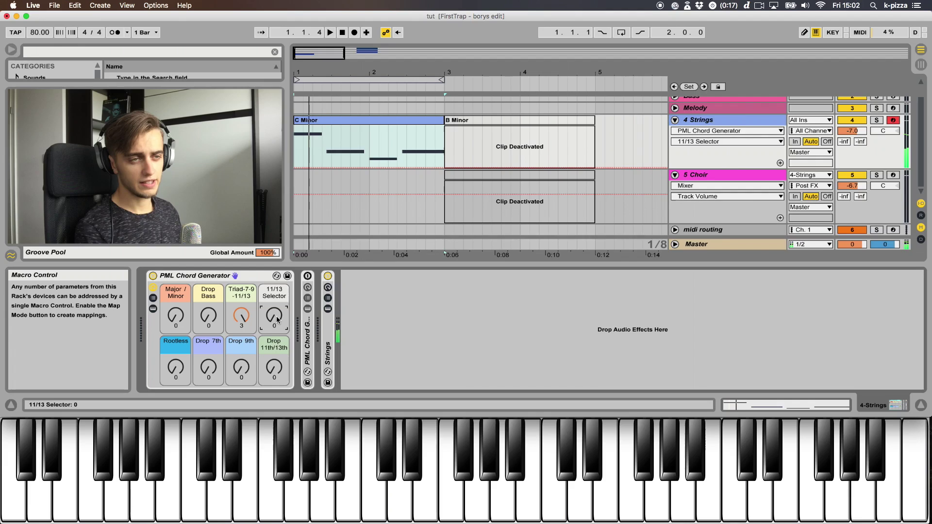
{"action": "left_click_drag", "start_coordinate": [277, 320], "coordinate": [277, 272]}
{"action": "key", "text": "a"}
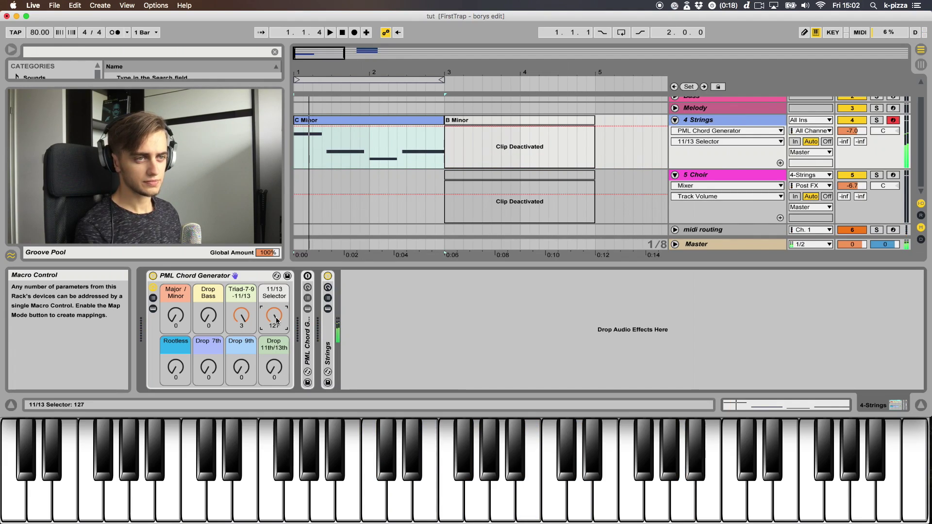
Undo the 11/13 Selector change and bring the Triad-7-9-11/13 macro down to 2.
{"action": "key", "text": "super+z"}
{"action": "key", "text": "super+z"}
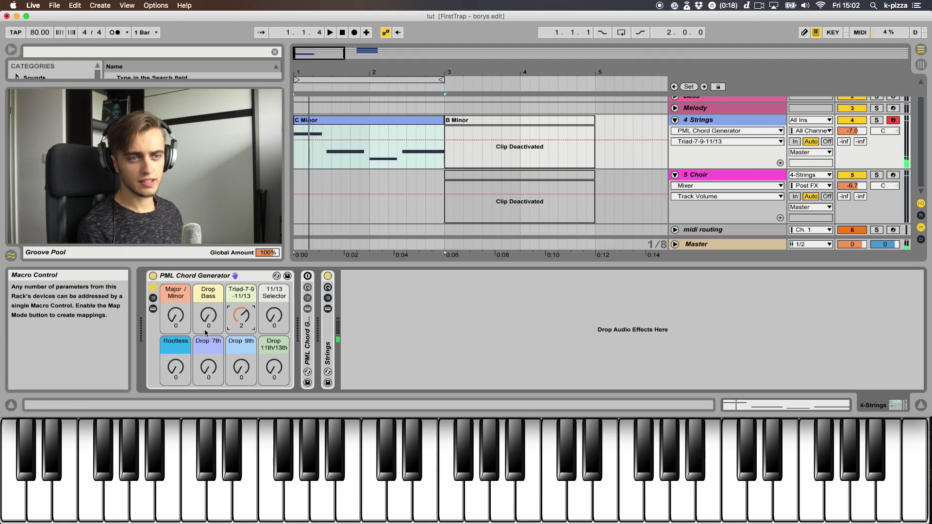
Set the Rootless and Drop Bass macros to 127, auditioning a chord after each change.
{"action": "left_click", "coordinate": [176, 360]}
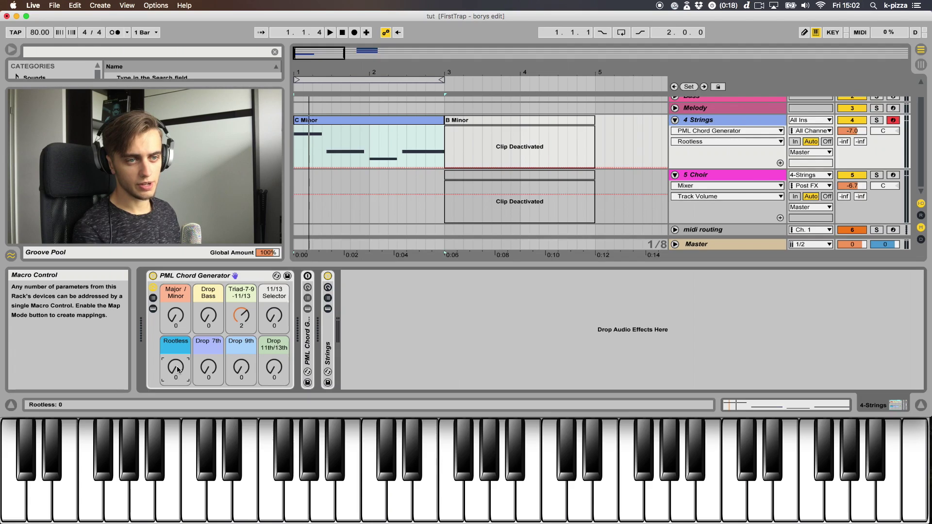
{"action": "left_click_drag", "start_coordinate": [177, 370], "coordinate": [178, 311]}
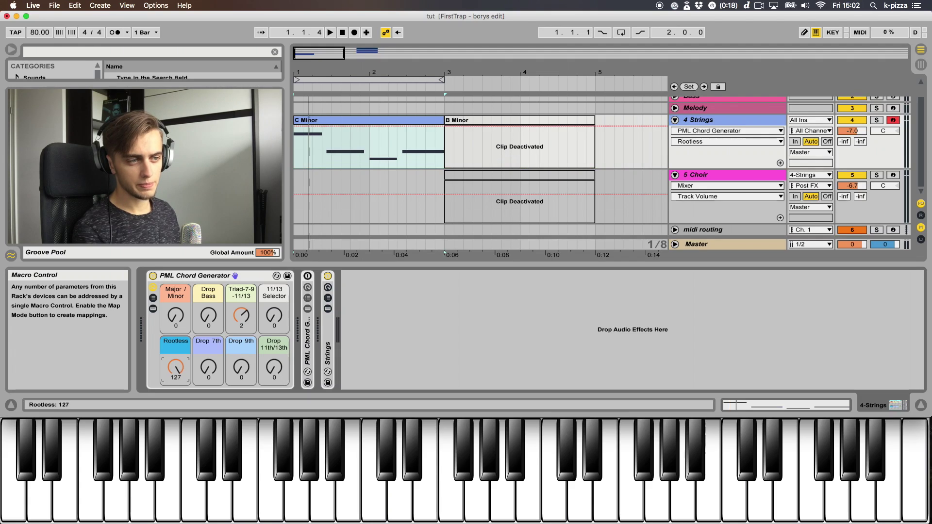
{"action": "left_click", "coordinate": [375, 491]}
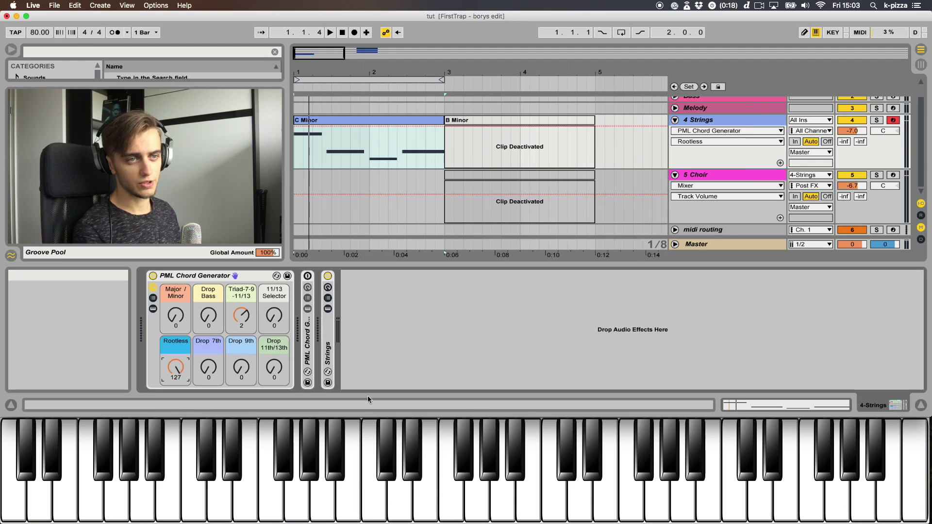
{"action": "left_click_drag", "start_coordinate": [208, 319], "coordinate": [208, 287]}
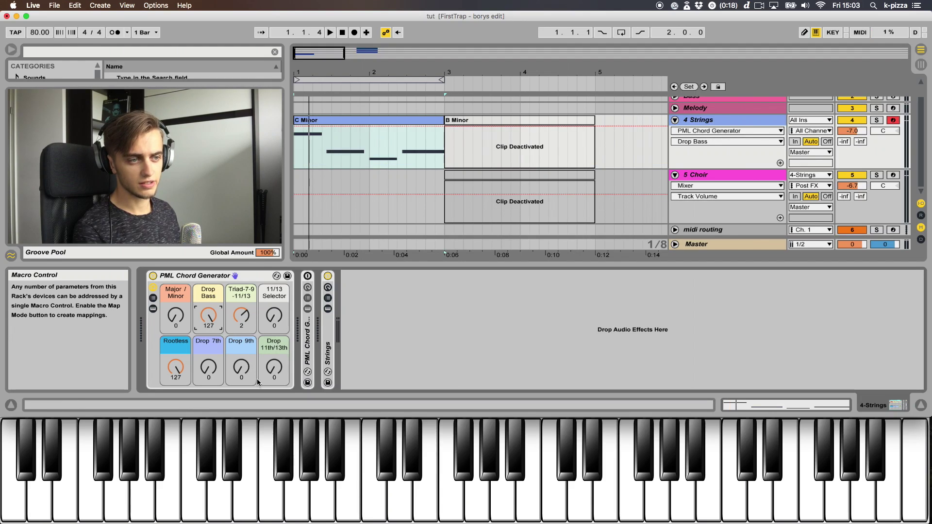
{"action": "key", "text": "a"}
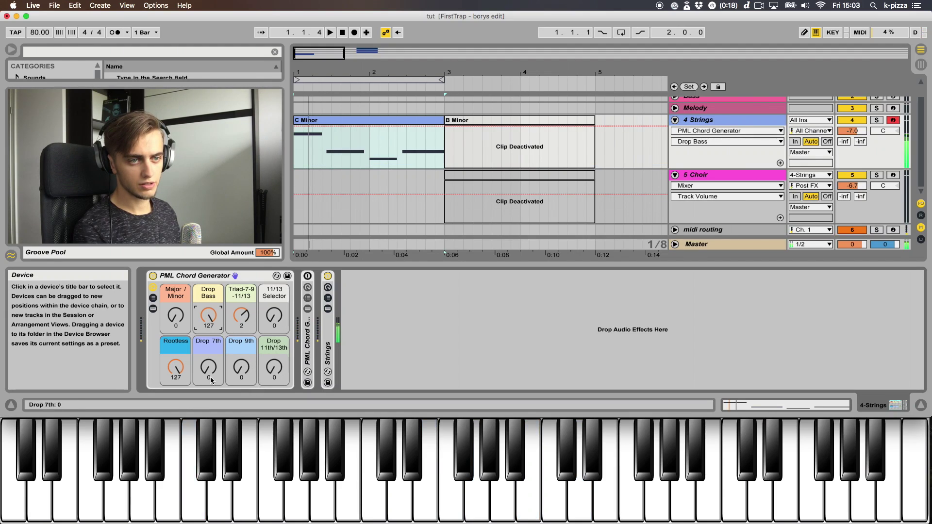
Lower the Triad-7-9-11/13 macro to 1, audition the chord, and set Drop 7th to 127.
{"action": "left_click_drag", "start_coordinate": [176, 368], "coordinate": [171, 340]}
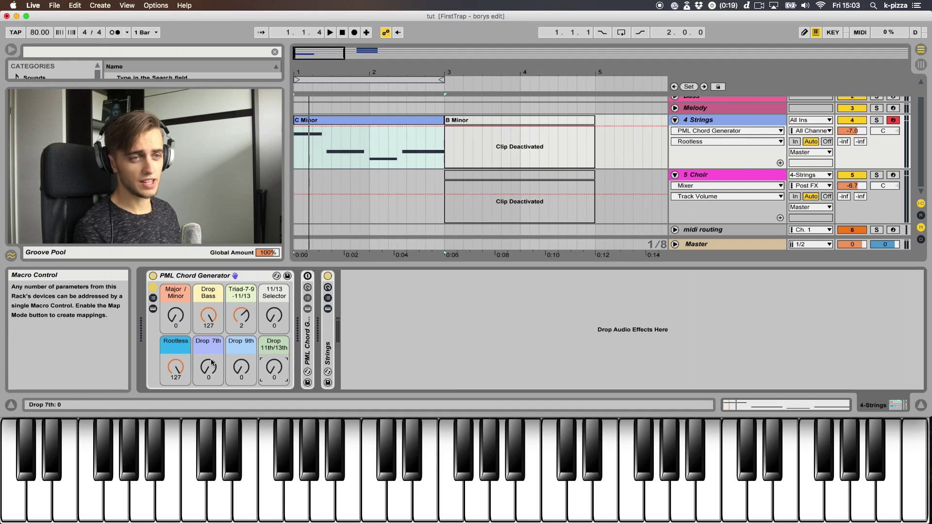
{"action": "left_click", "coordinate": [217, 345]}
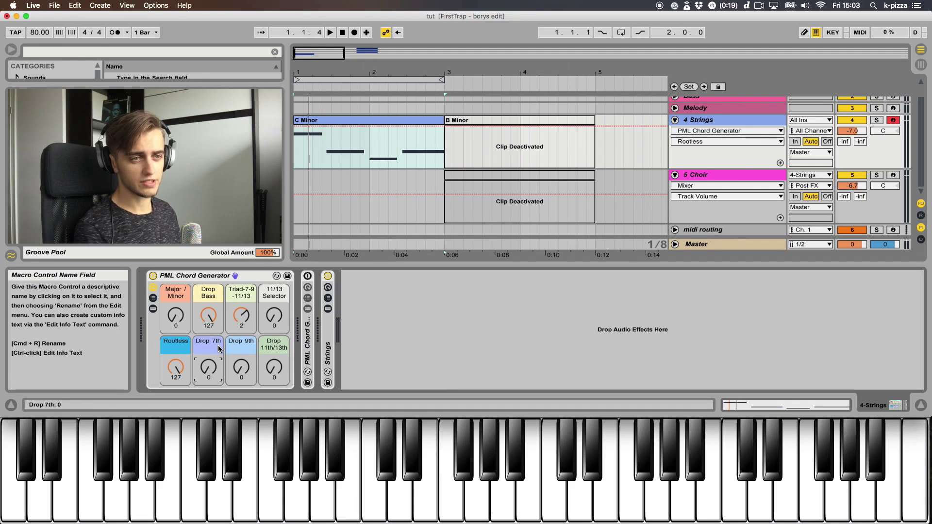
{"action": "left_click", "coordinate": [241, 316]}
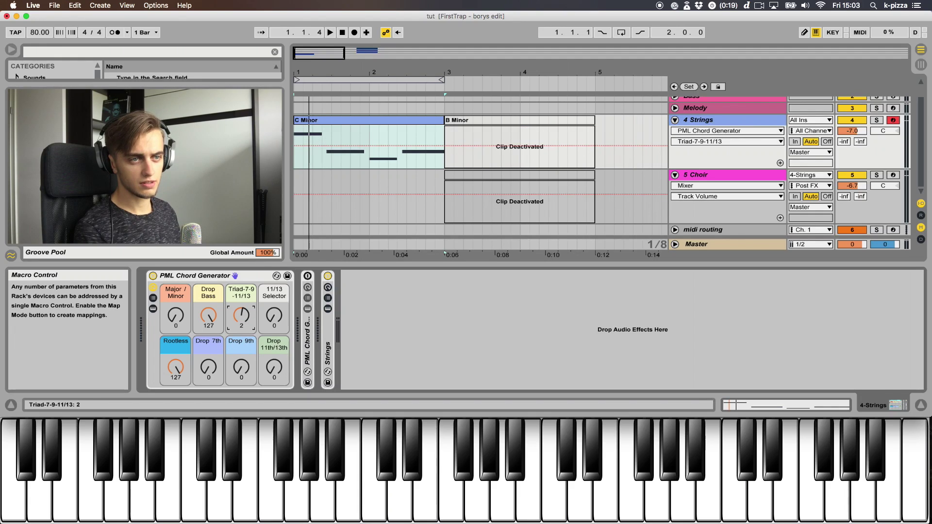
{"action": "key", "text": "Down"}
{"action": "left_click", "coordinate": [505, 496]}
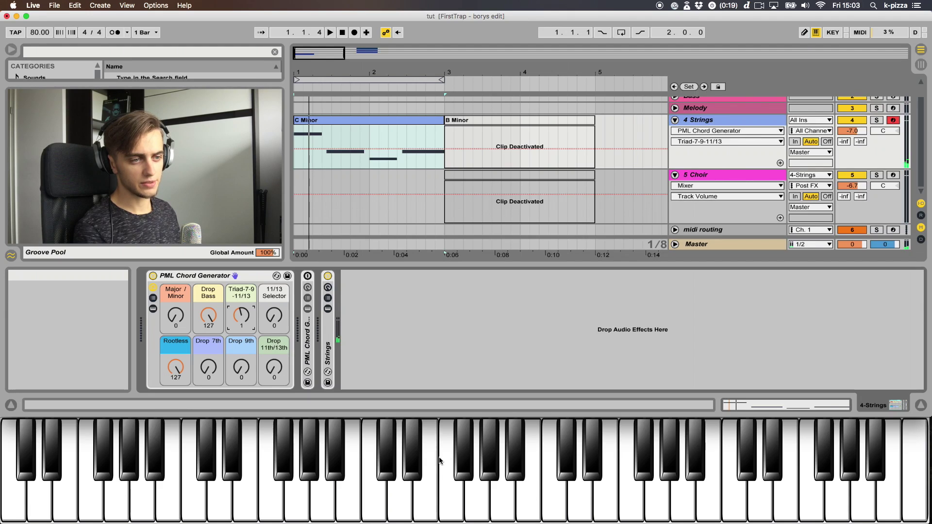
{"action": "left_click", "coordinate": [207, 369]}
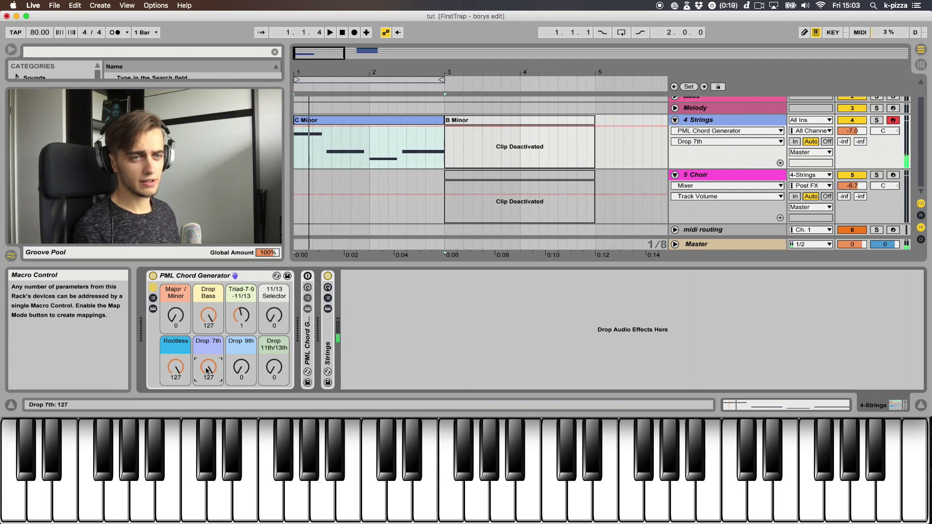
Set the Rootless macro to 0, return it to 127, and select the Drop 7th macro.
{"action": "left_click", "coordinate": [176, 368]}
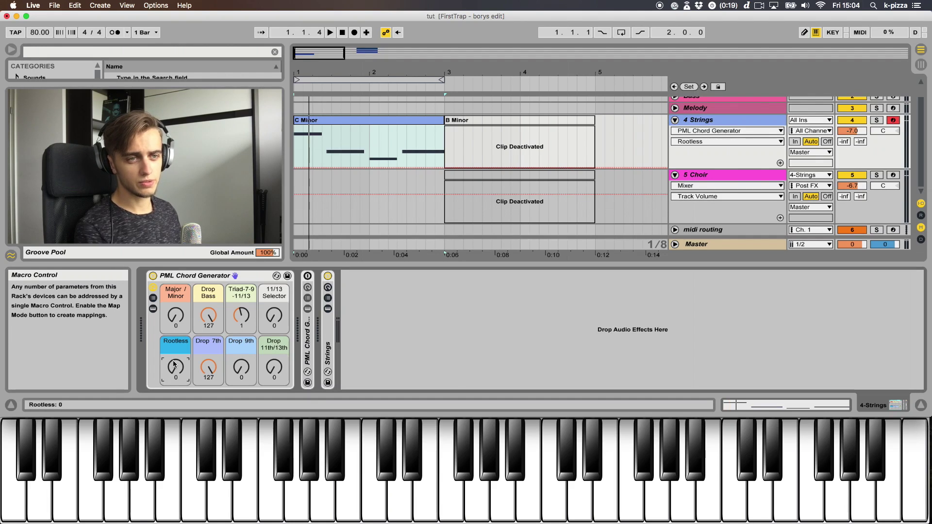
{"action": "left_click_drag", "start_coordinate": [172, 376], "coordinate": [173, 335]}
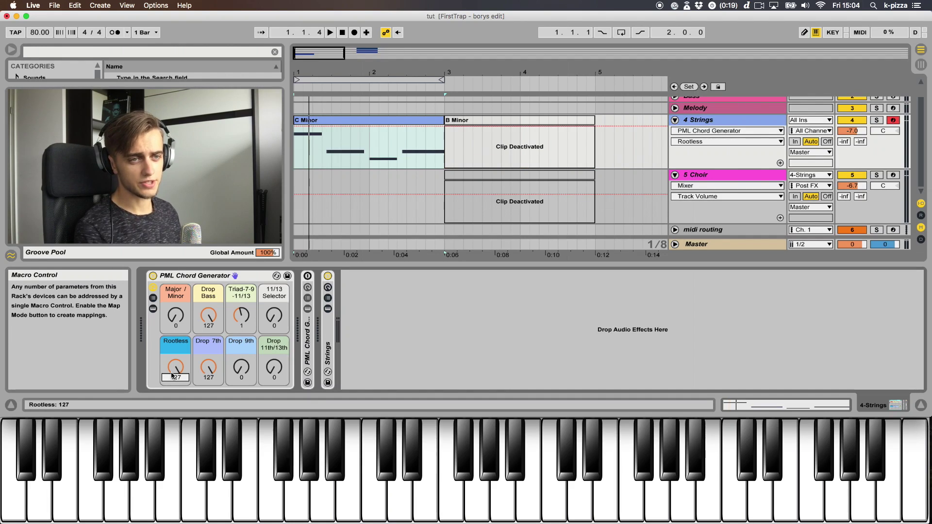
{"action": "left_click", "coordinate": [208, 368]}
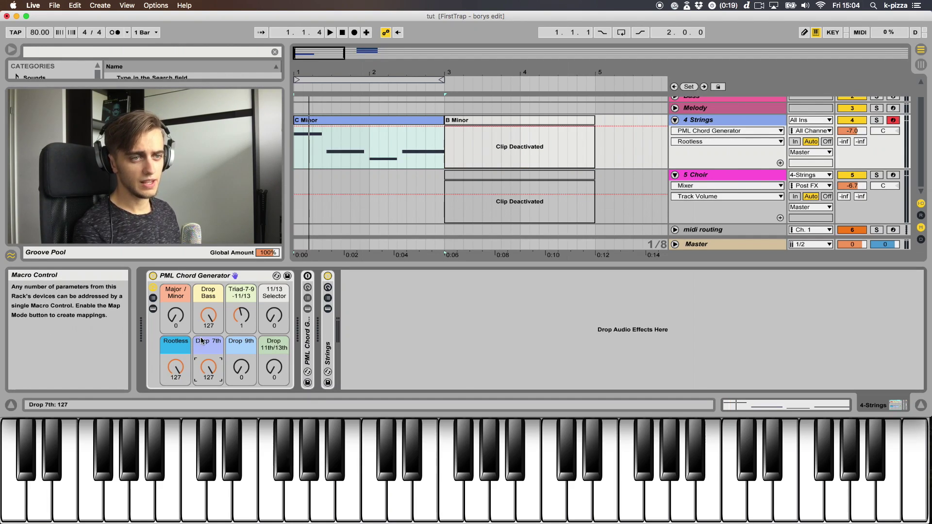
With Triad-7-9-11/13 at 2 and Drop 7th at 0, compare Drop 9th at 127 and 0, ending at 127.
{"action": "left_click", "coordinate": [240, 372]}
{"action": "left_click_drag", "start_coordinate": [241, 316], "coordinate": [242, 308]}
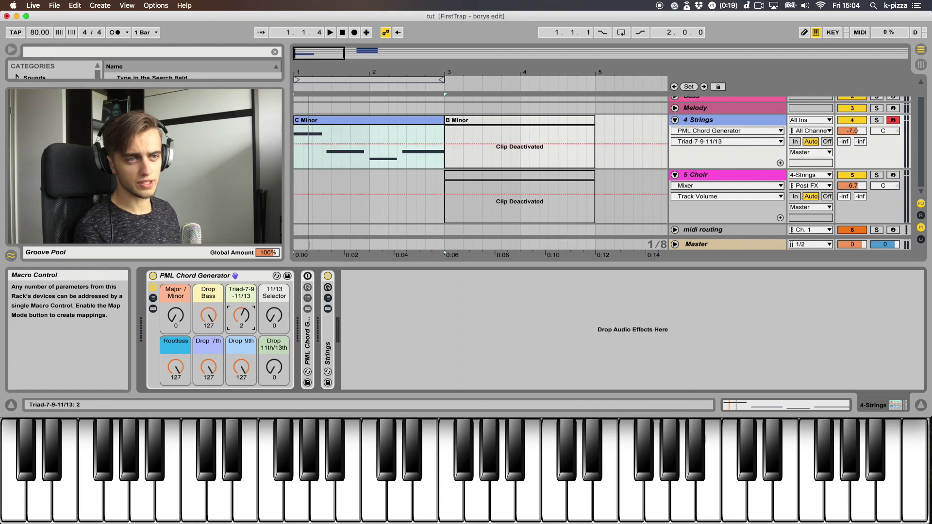
{"action": "left_click", "coordinate": [208, 367]}
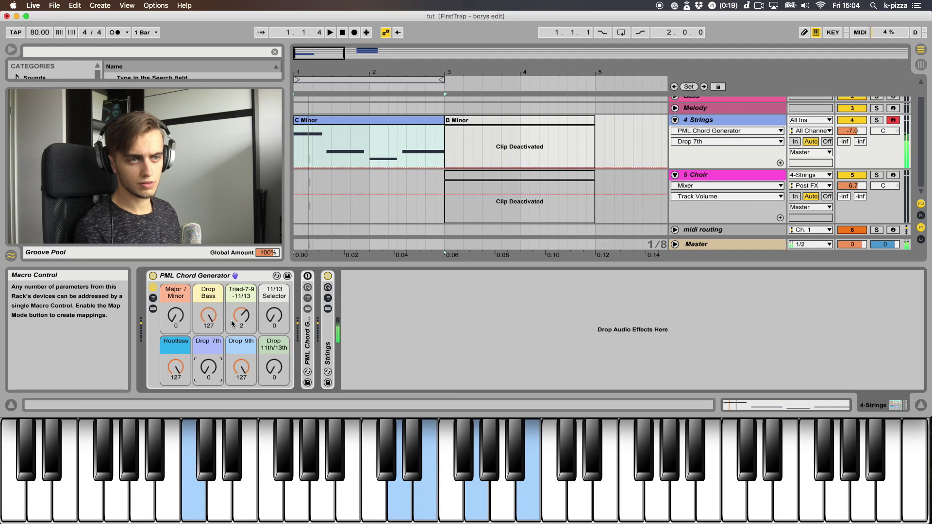
{"action": "left_click", "coordinate": [244, 369]}
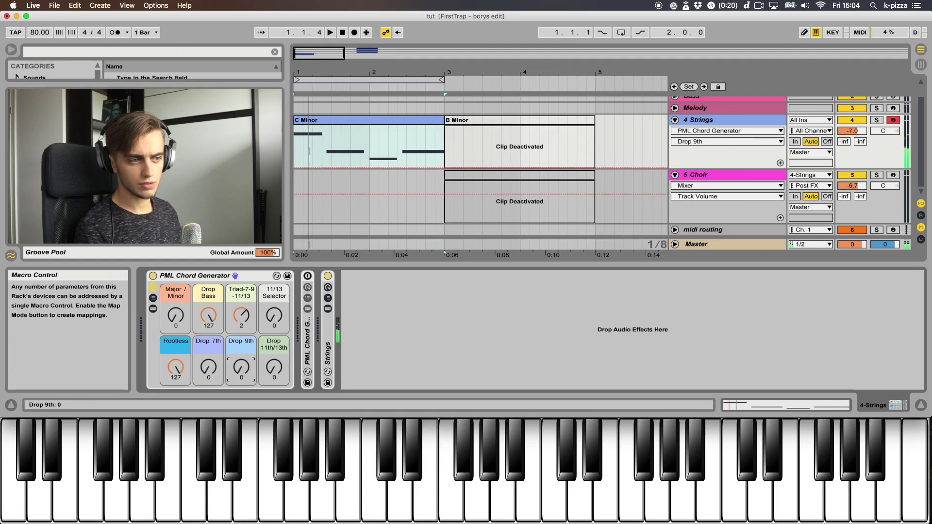
{"action": "left_click", "coordinate": [248, 370]}
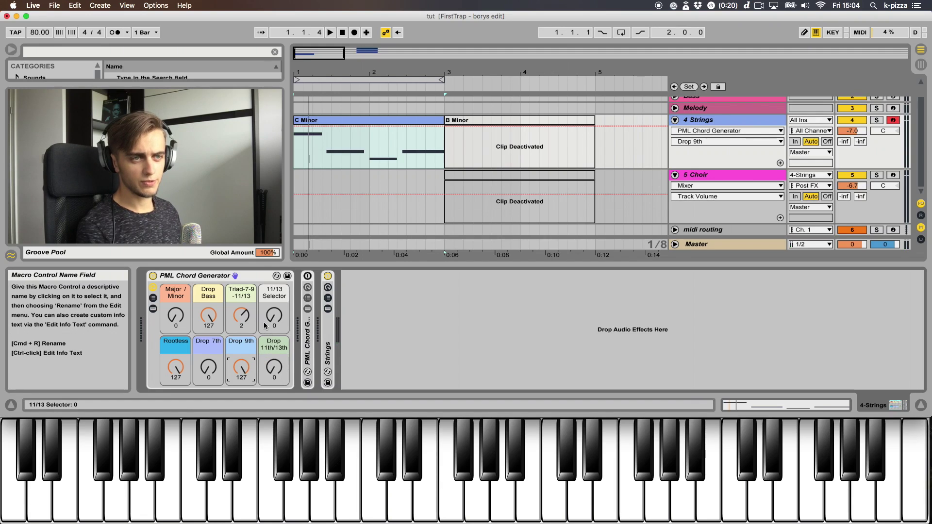
Raise the Triad-7-9-11/13 macro to 3, audition the chord with Drop 9th at 0, and set Drop 11th/13th to 127.
{"action": "left_click_drag", "start_coordinate": [242, 316], "coordinate": [241, 313]}
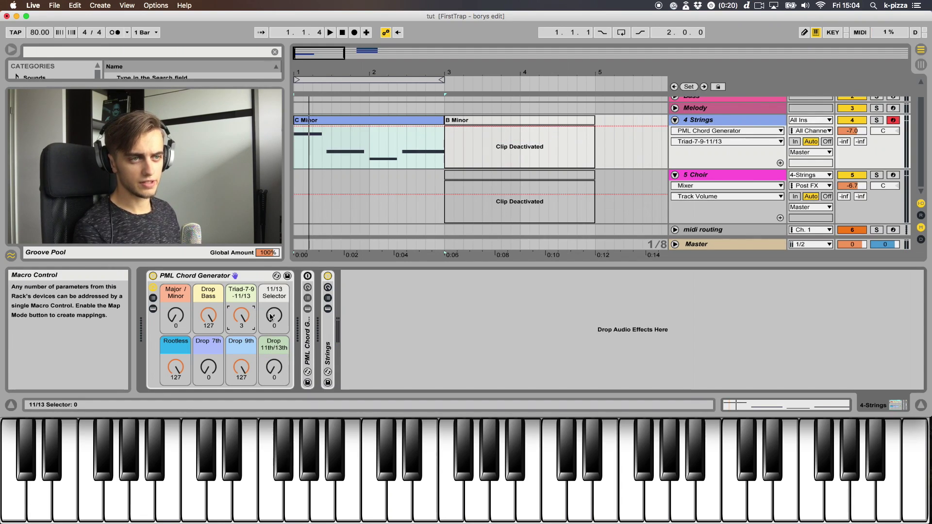
{"action": "left_click_drag", "start_coordinate": [241, 367], "coordinate": [241, 389]}
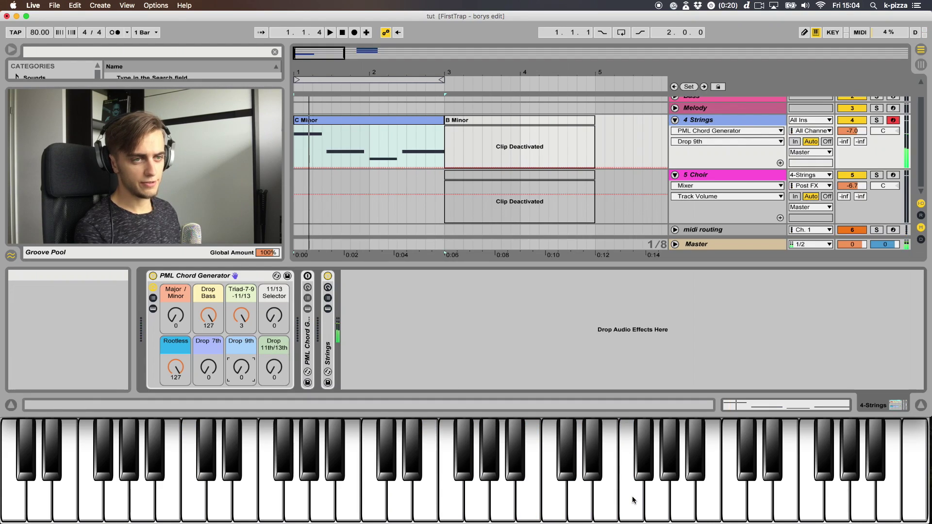
{"action": "left_click_drag", "start_coordinate": [274, 368], "coordinate": [274, 340]}
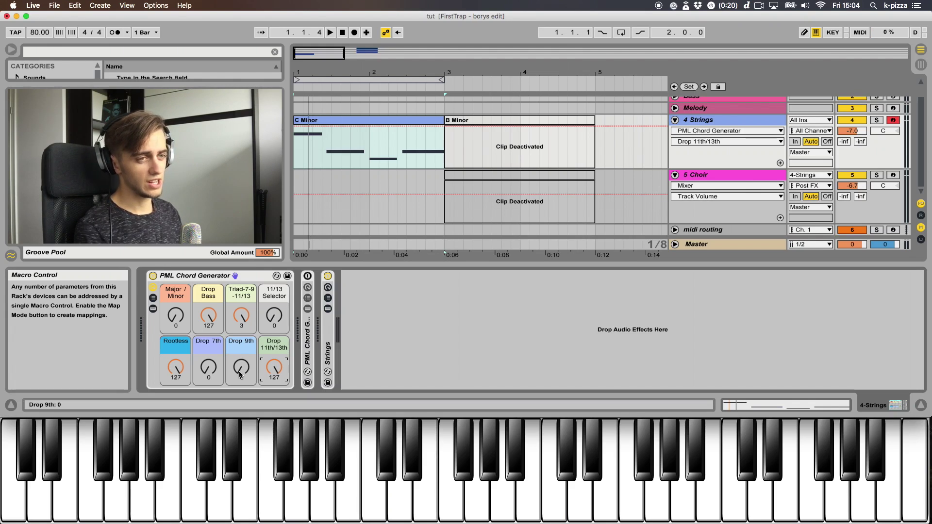
Collapse the PML Chord Generator rack on the Strings track and hide the device view.
{"action": "left_click", "coordinate": [348, 125]}
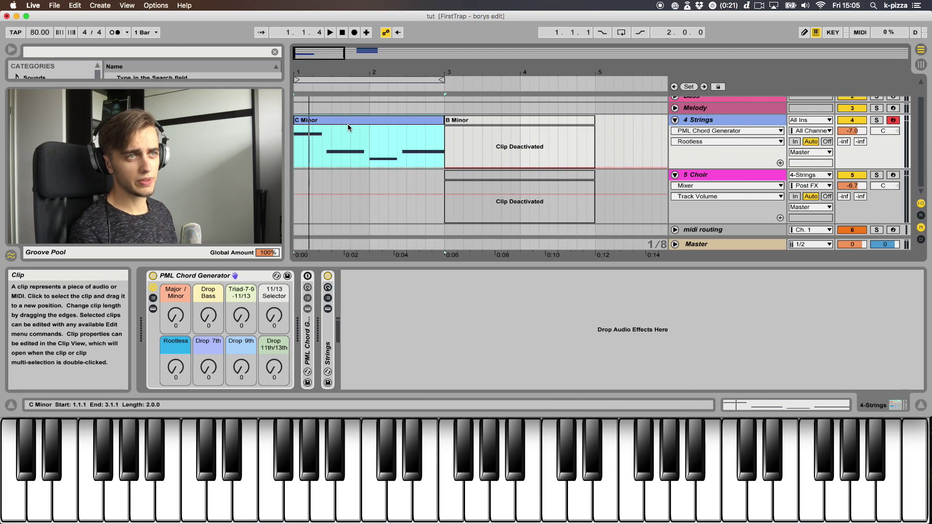
{"action": "double_click", "coordinate": [179, 280]}
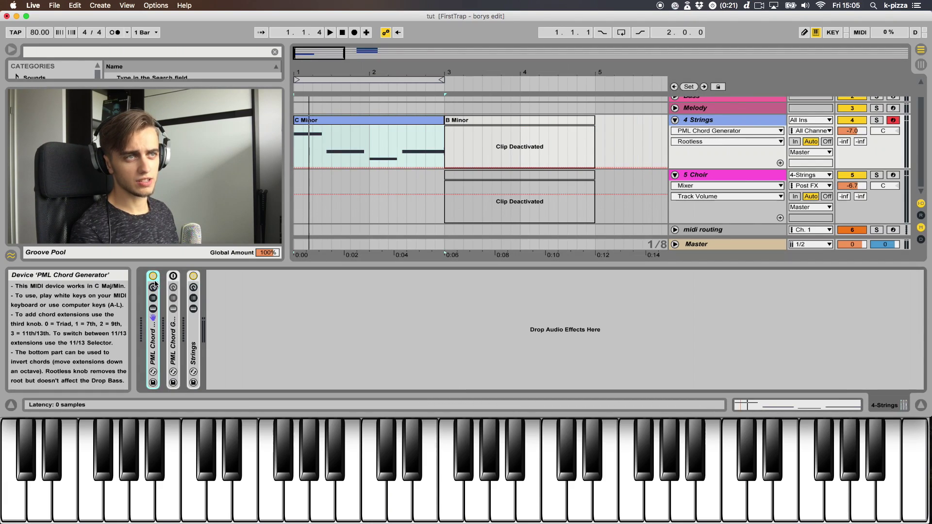
{"action": "left_click", "coordinate": [922, 407]}
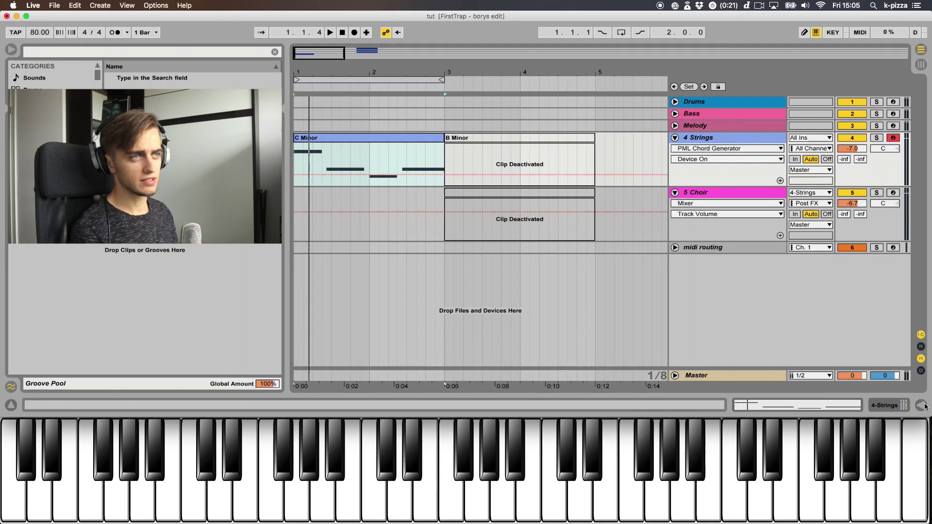
Zoom out the arrangement and play it from the Drums clip at bar 7.
{"action": "left_click_drag", "start_coordinate": [535, 75], "coordinate": [536, 58]}
{"action": "left_click", "coordinate": [544, 101]}
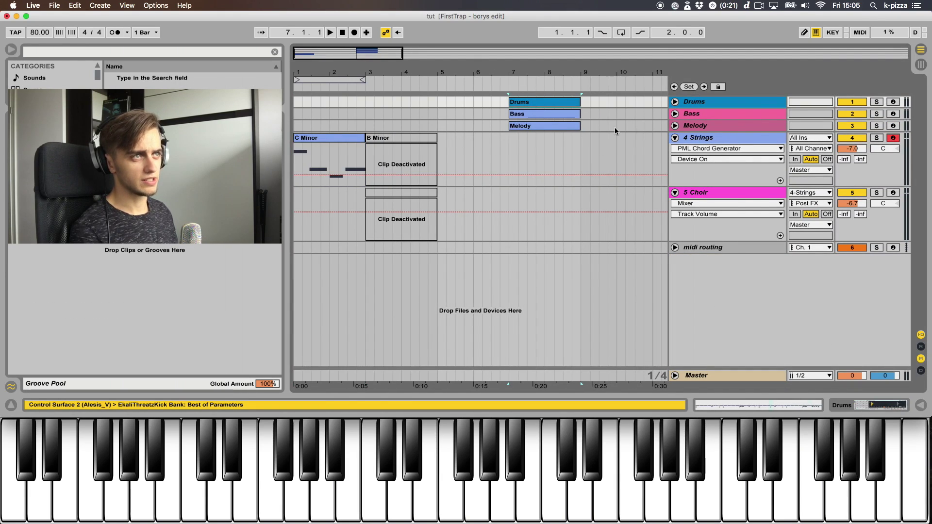
{"action": "key", "text": "space"}
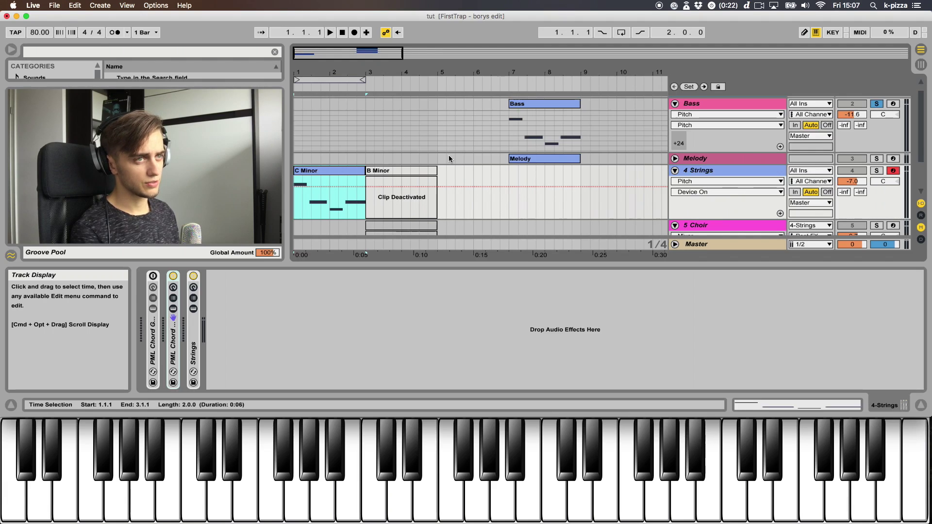
Deactivate the C Minor clip on the Strings track and activate the B Minor clip.
{"action": "left_click", "coordinate": [330, 194]}
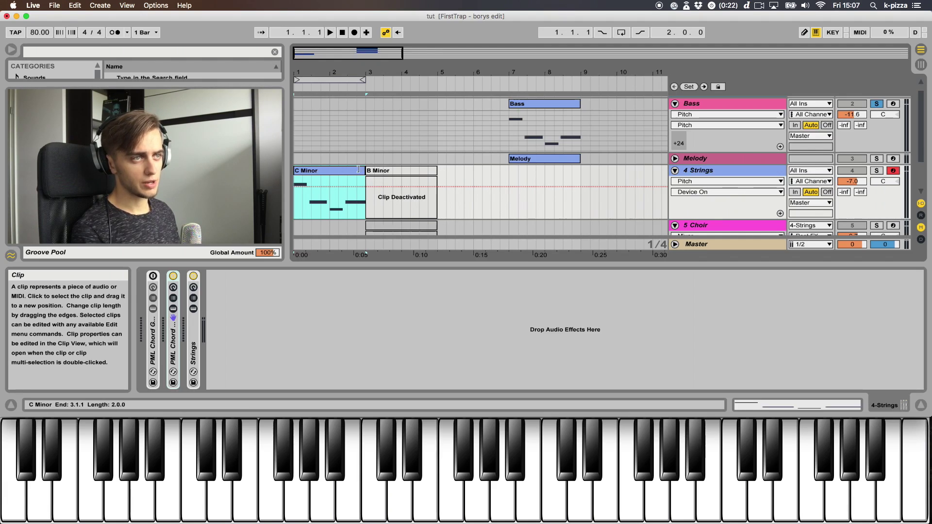
{"action": "double_click", "coordinate": [329, 195]}
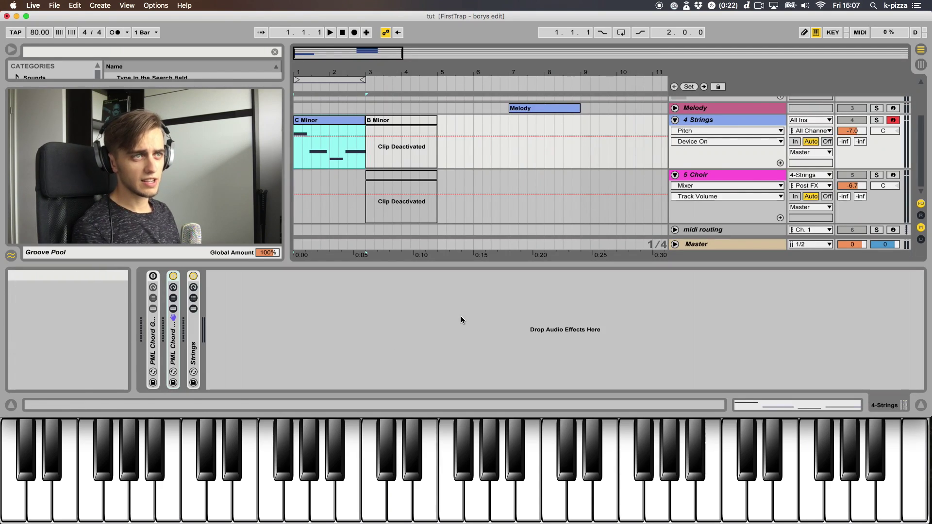
{"action": "scroll", "coordinate": [458, 161], "scroll_direction": "up", "scroll_amount": 5}
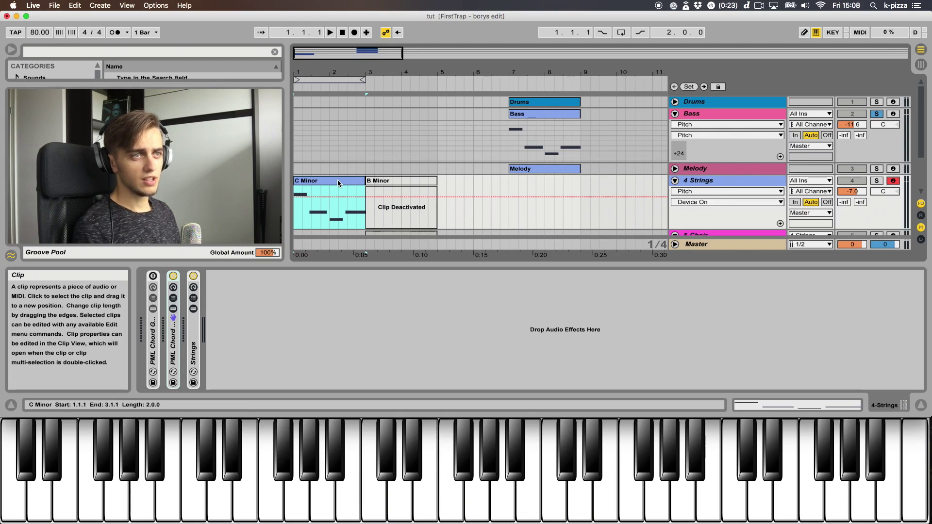
{"action": "key", "text": "0"}
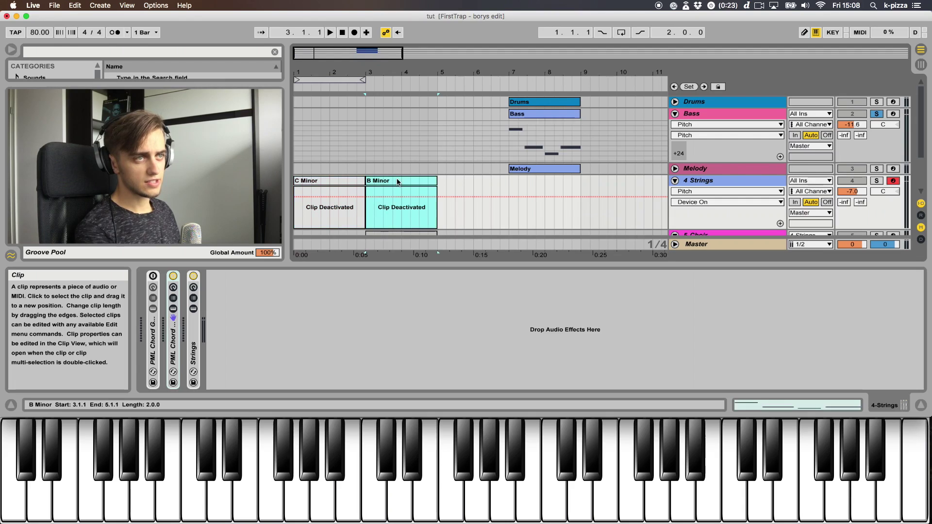
{"action": "key", "text": "0"}
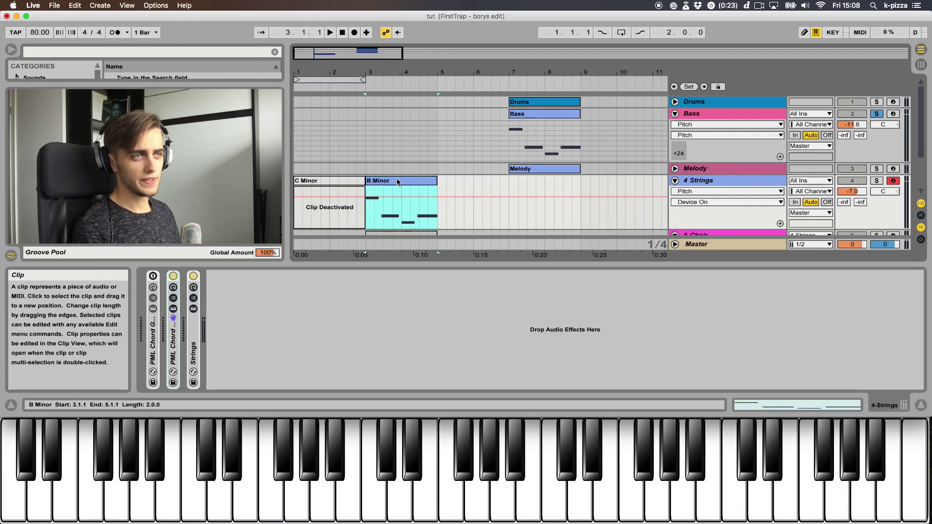
Switch off the second PML Chord Generator on the Strings track and switch on the first one.
{"action": "left_click", "coordinate": [173, 276]}
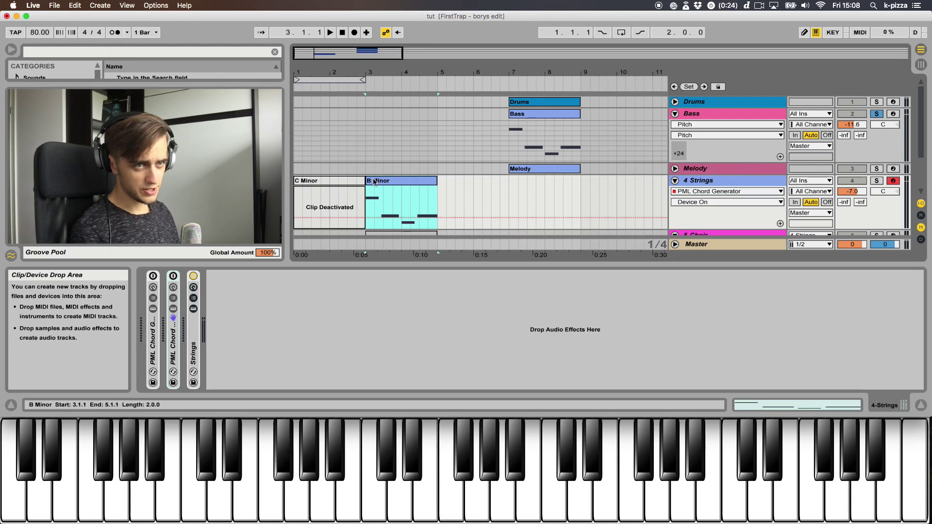
{"action": "left_click", "coordinate": [153, 276]}
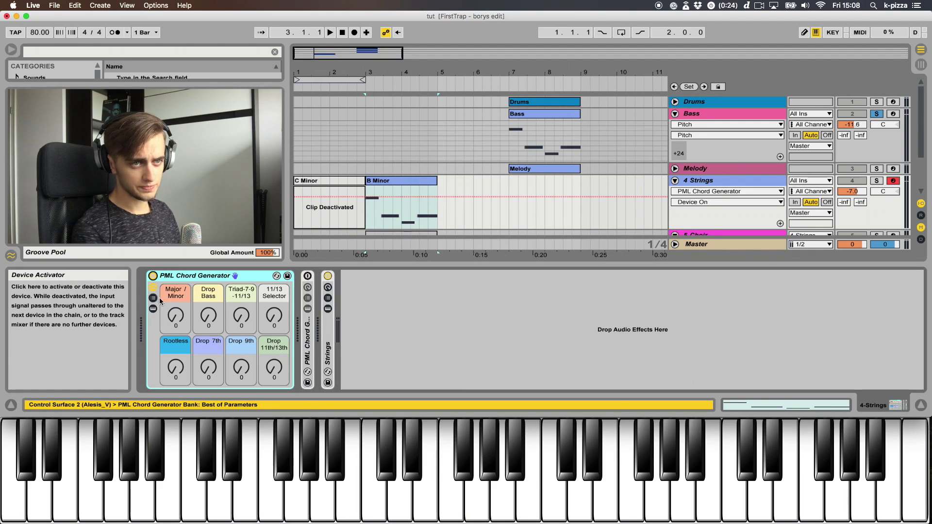
Search for "pitch" and place the Pitch MIDI effect before the PML Chord Generator, with a copy of it directly after the rack.
{"action": "left_click", "coordinate": [84, 54]}
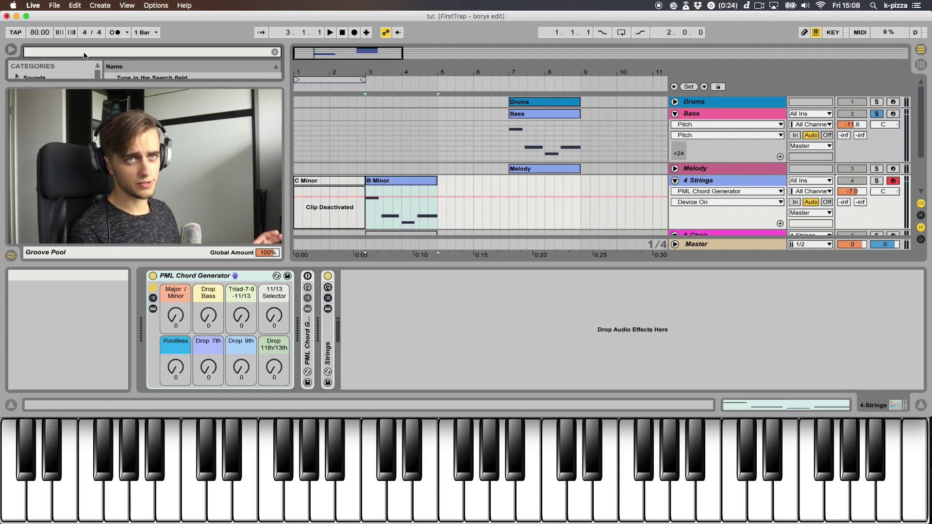
{"action": "type", "text": "pitc"}
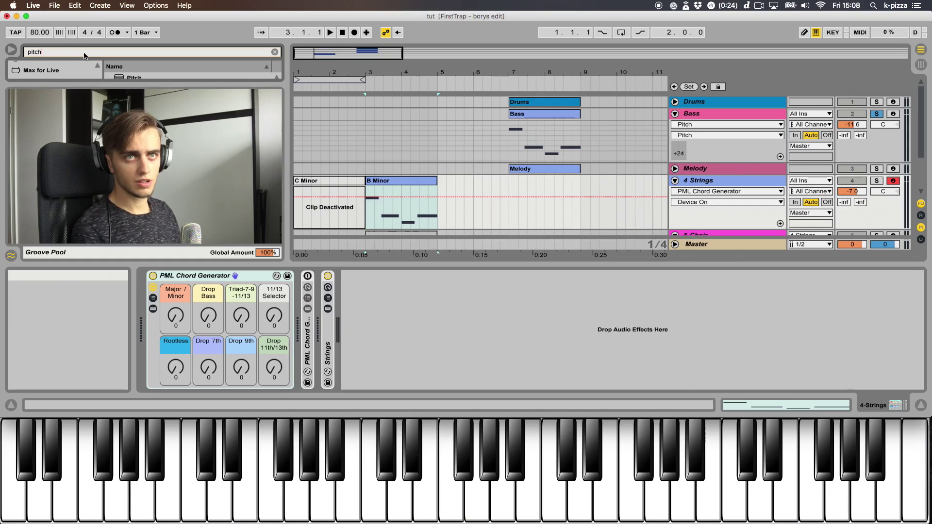
{"action": "type", "text": "h"}
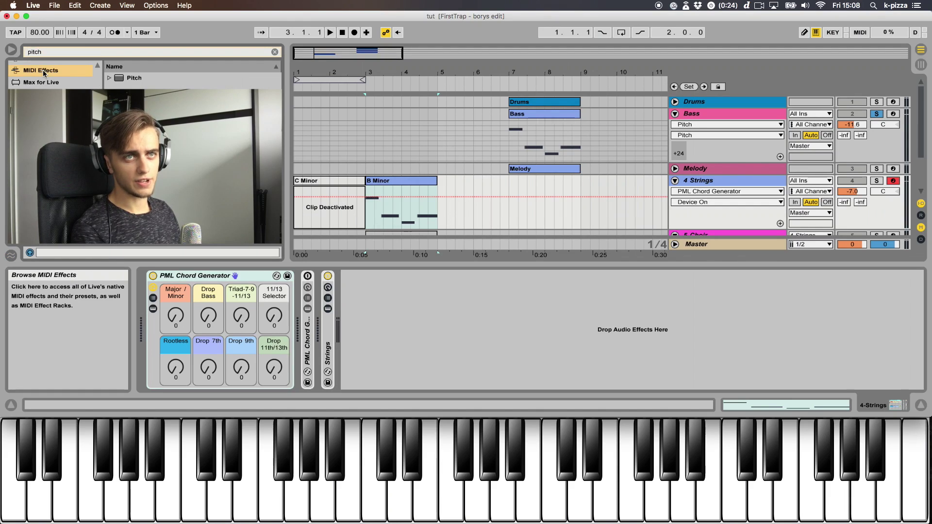
{"action": "left_click", "coordinate": [136, 79]}
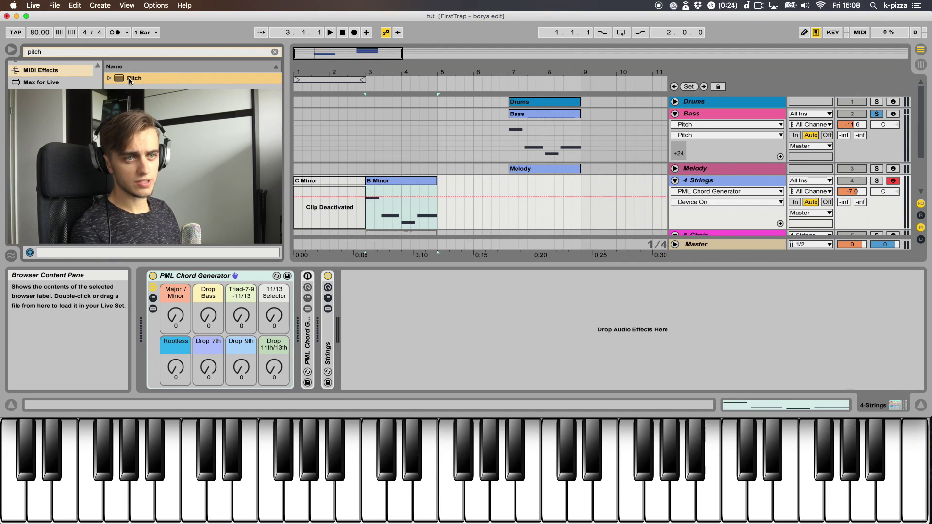
{"action": "left_click_drag", "start_coordinate": [129, 77], "coordinate": [148, 320]}
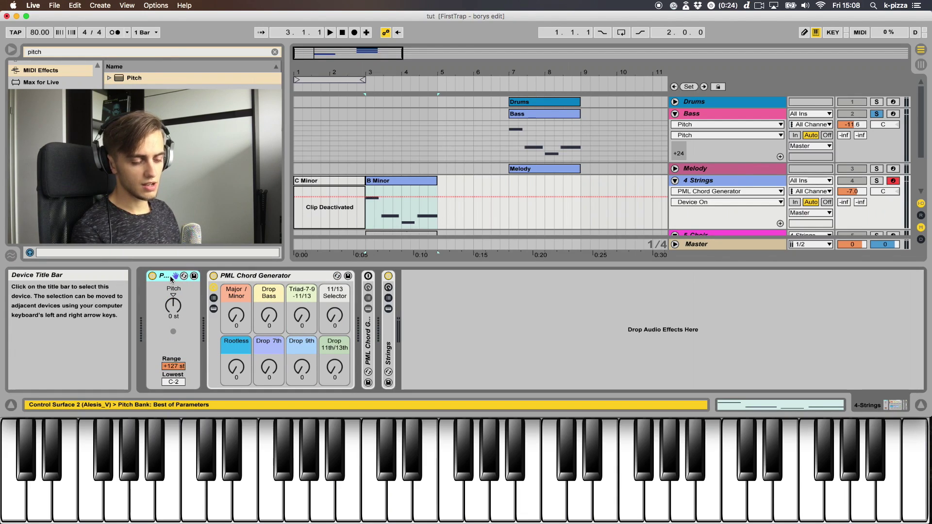
{"action": "left_click_drag", "start_coordinate": [171, 280], "coordinate": [349, 289]}
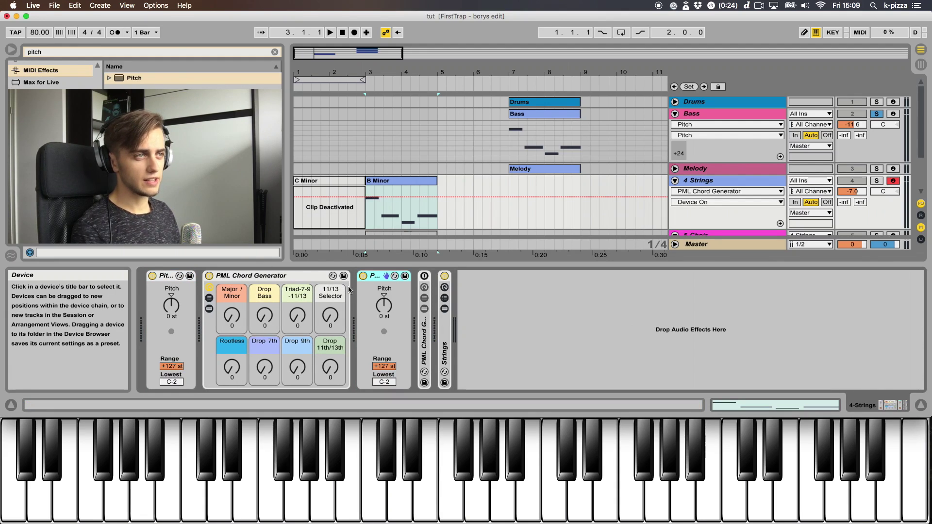
Set the PML Chord Generator's Major / Minor macro to 127 for the B Minor clip.
{"action": "left_click", "coordinate": [387, 182]}
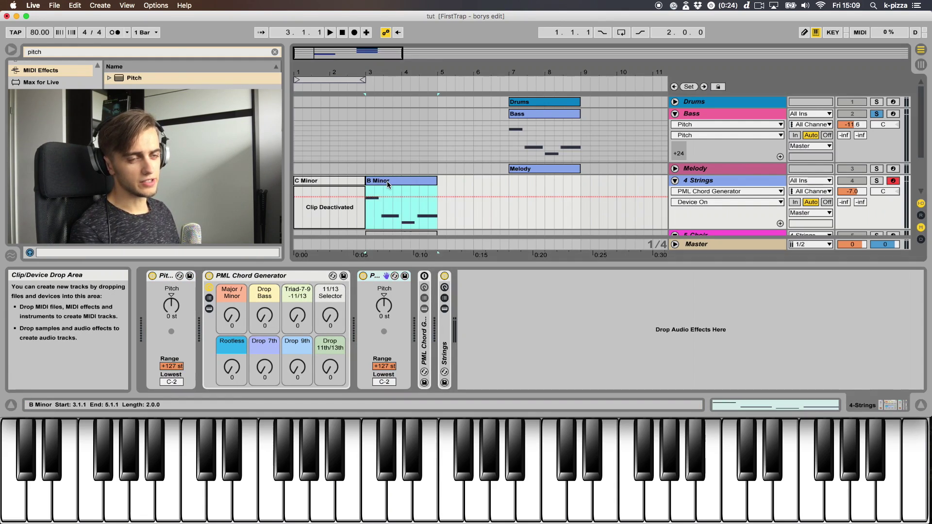
{"action": "left_click", "coordinate": [255, 276]}
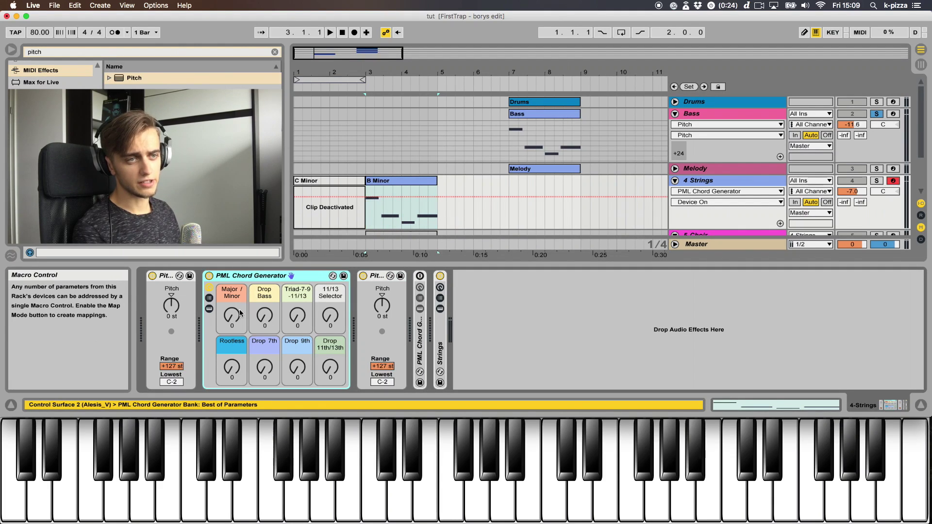
{"action": "left_click_drag", "start_coordinate": [232, 316], "coordinate": [232, 272]}
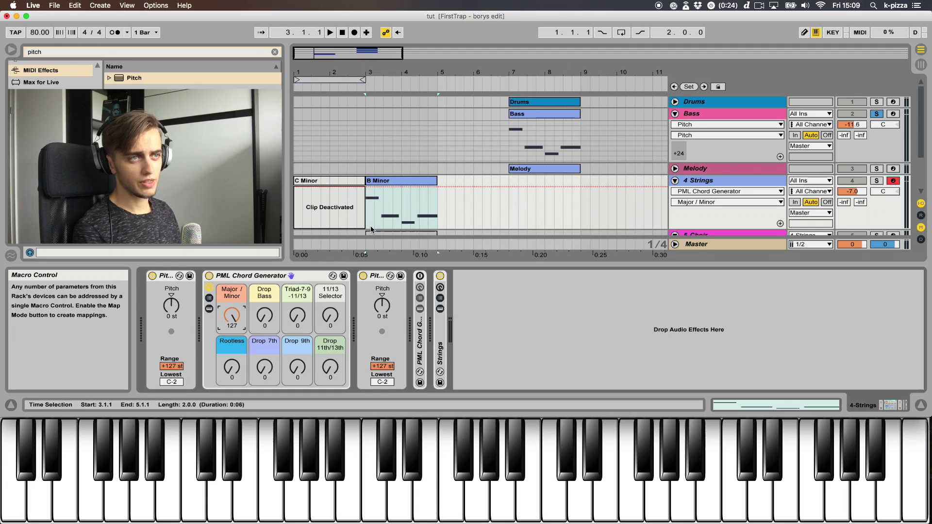
Set the Pitch device before the PML Chord Generator to +1 st.
{"action": "double_click", "coordinate": [385, 212]}
{"action": "left_click_drag", "start_coordinate": [291, 297], "coordinate": [293, 340]}
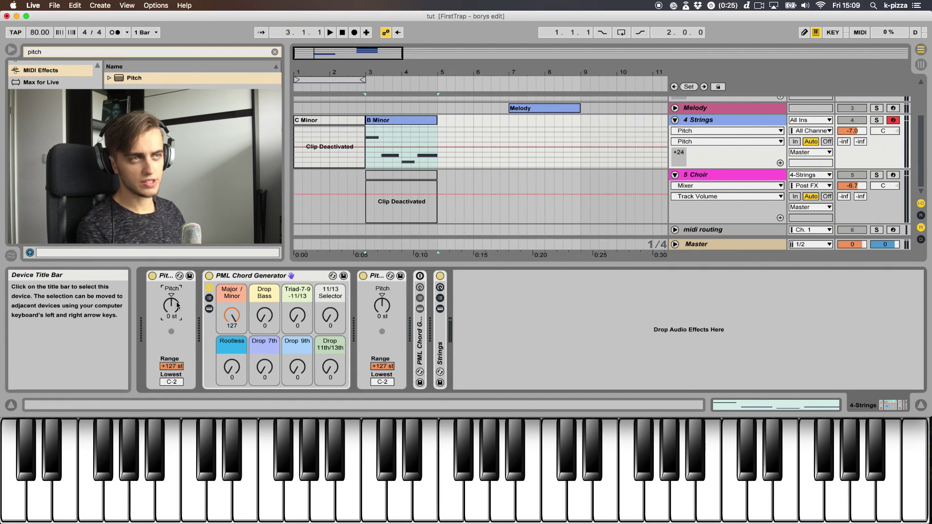
{"action": "key", "text": "Return"}
{"action": "left_click", "coordinate": [275, 277]}
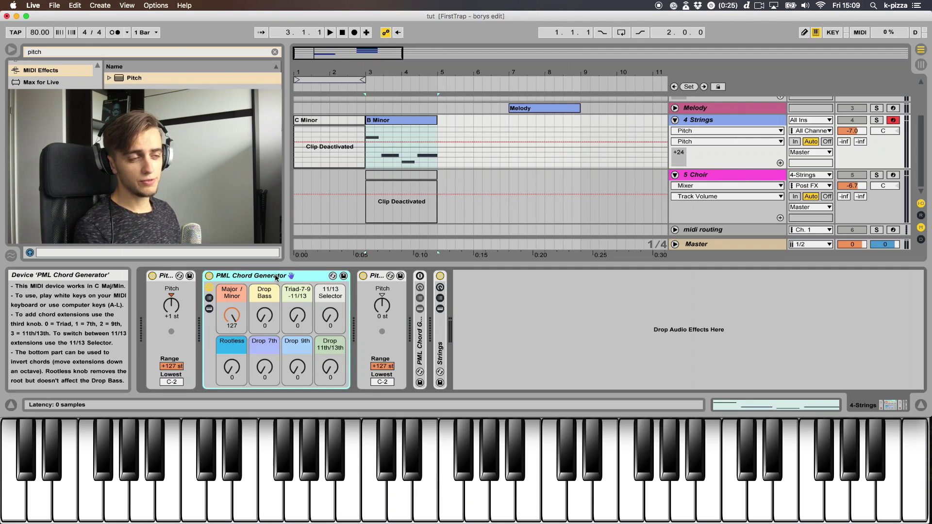
Set the Pitch device after the PML Chord Generator to -1 st.
{"action": "left_click", "coordinate": [383, 305]}
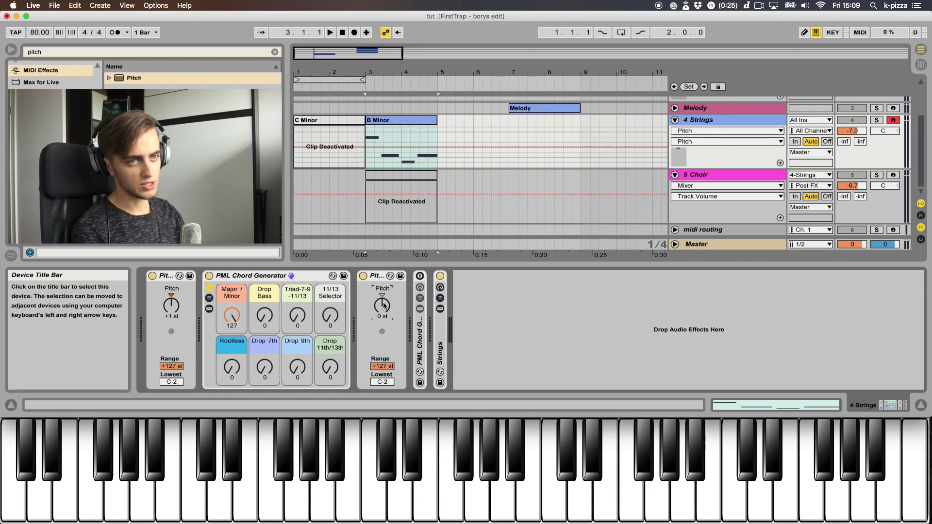
{"action": "type", "text": "-1"}
{"action": "key", "text": "Return"}
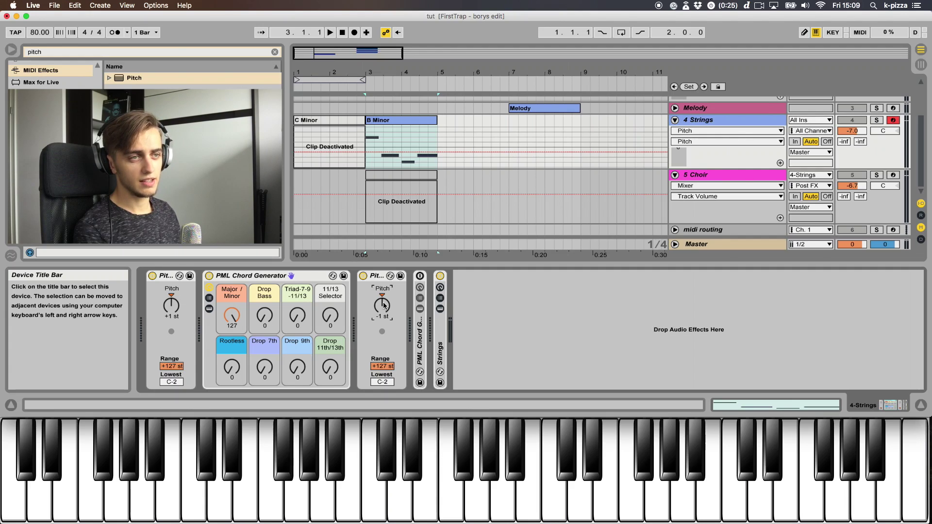
Group the first Pitch device, the PML Chord Generator and the second Pitch device into one MIDI Effect Rack.
{"action": "left_click", "coordinate": [166, 276]}
{"action": "key", "text": "super+c"}
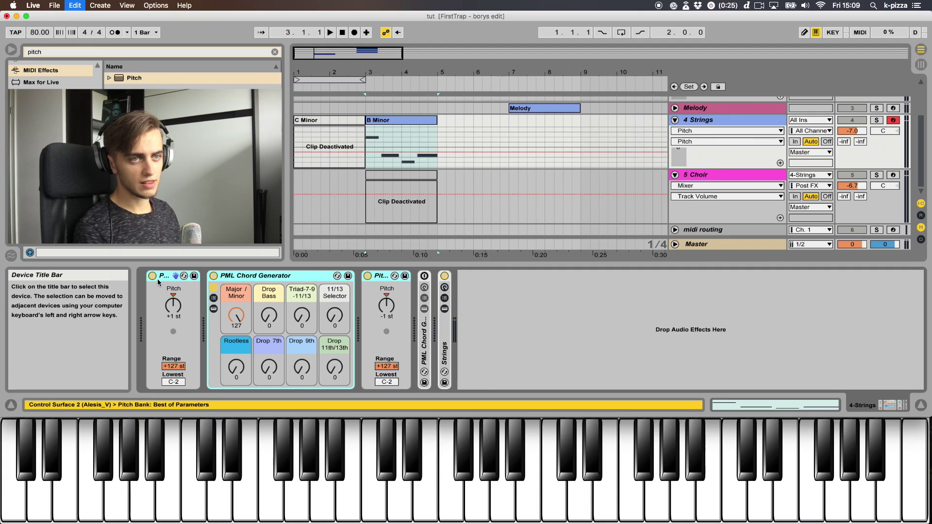
{"action": "key", "text": "super+g"}
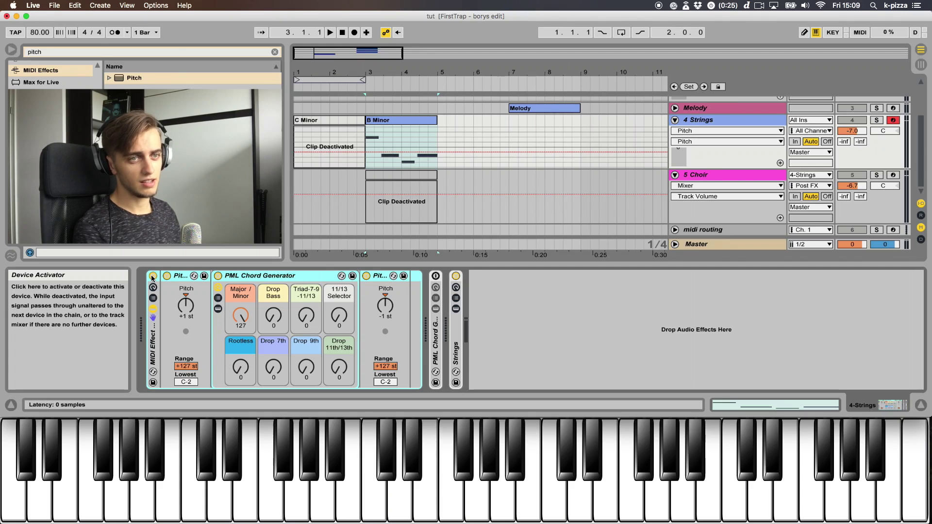
Solo the Strings track and play the B Minor clip with the MIDI Effect Rack switched off and then back on.
{"action": "left_click", "coordinate": [152, 277]}
{"action": "key", "text": "space"}
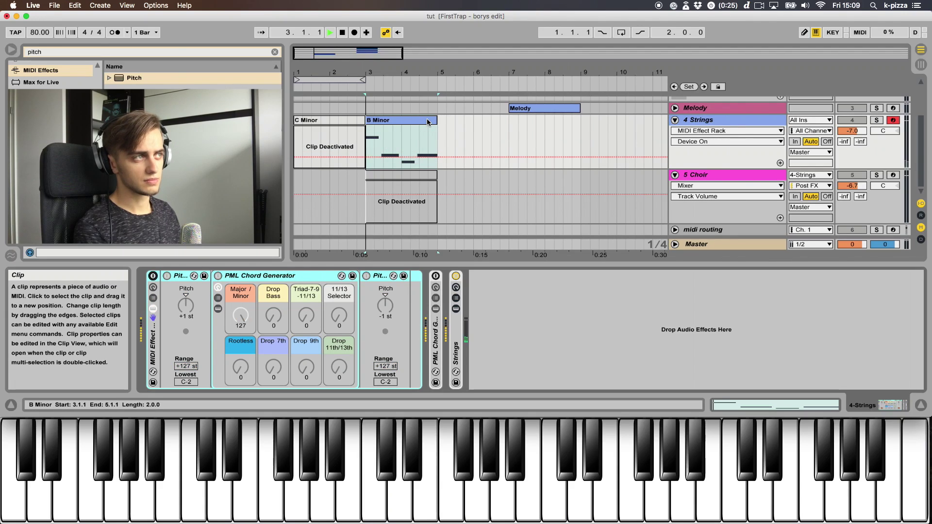
{"action": "left_click", "coordinate": [875, 120]}
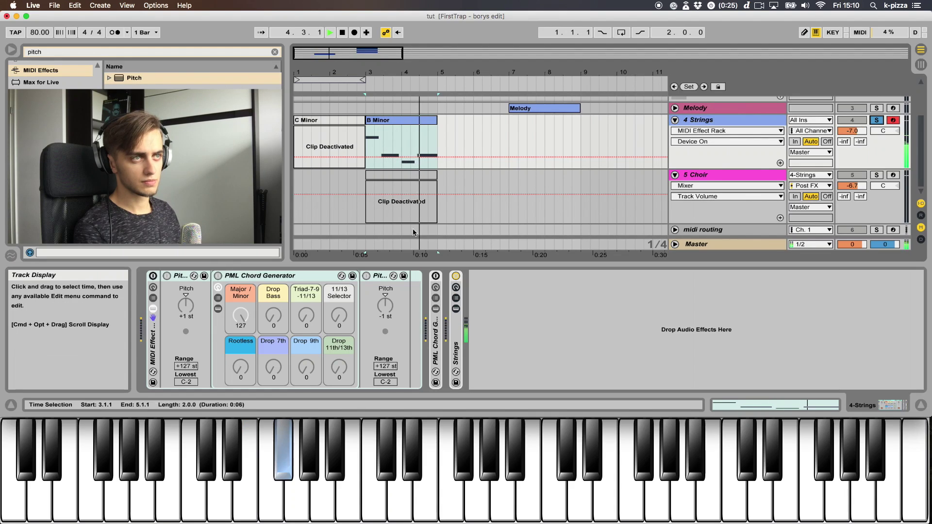
{"action": "left_click", "coordinate": [153, 276]}
{"action": "key", "text": "space"}
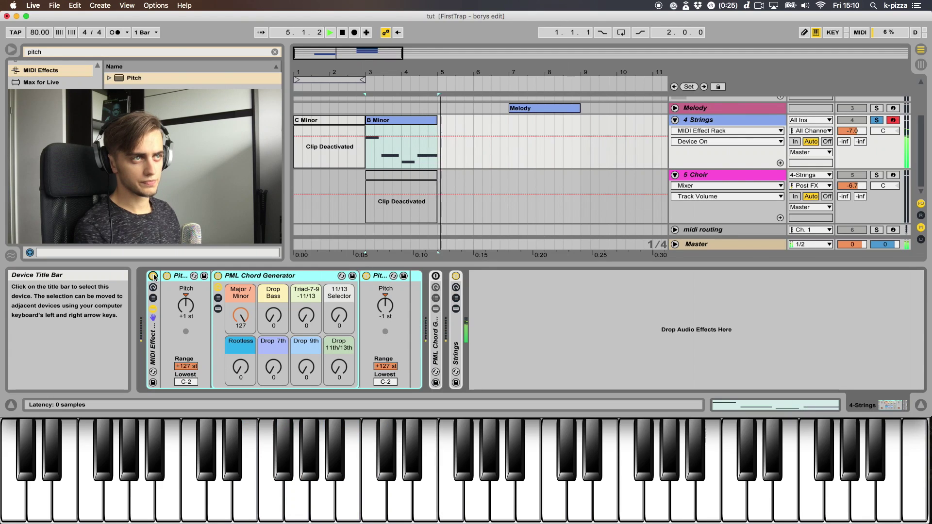
{"action": "key", "text": "space"}
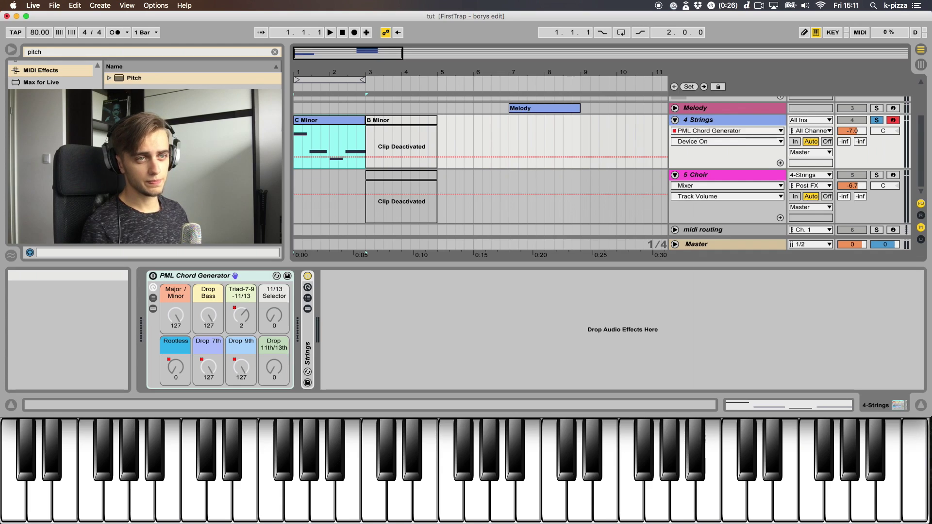
Select the PML Chord Generator on the Strings track and activate it for the C Minor clip.
{"action": "left_click", "coordinate": [223, 278]}
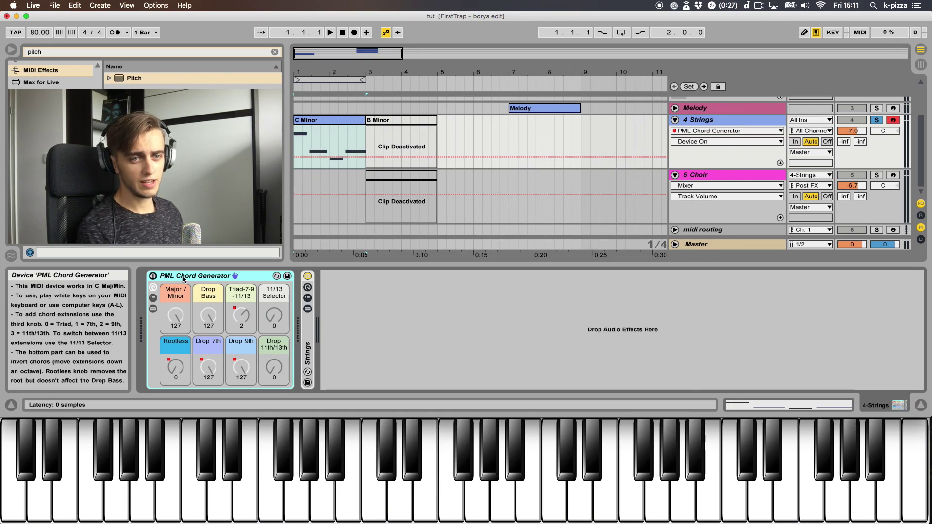
{"action": "left_click", "coordinate": [11, 406]}
{"action": "left_click", "coordinate": [11, 406]}
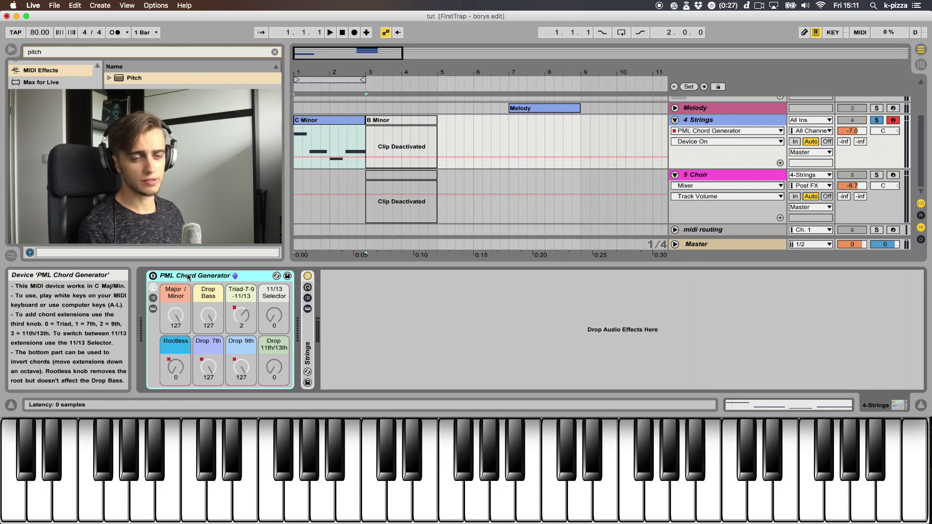
{"action": "key", "text": "0"}
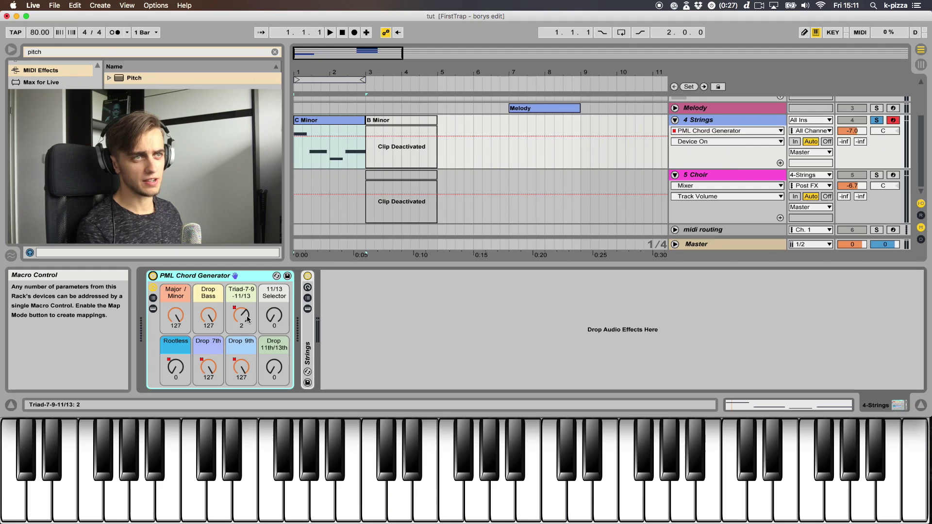
Play the first two chords of the C Minor clip and display the Triad-7-9-11/13 macro's automation.
{"action": "key", "text": "plus"}
{"action": "key", "text": "space"}
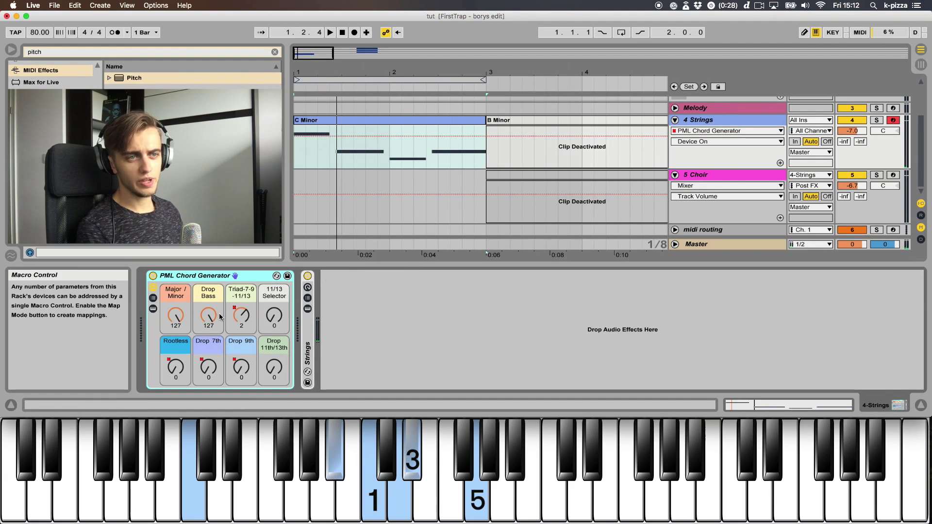
{"action": "left_click", "coordinate": [236, 318]}
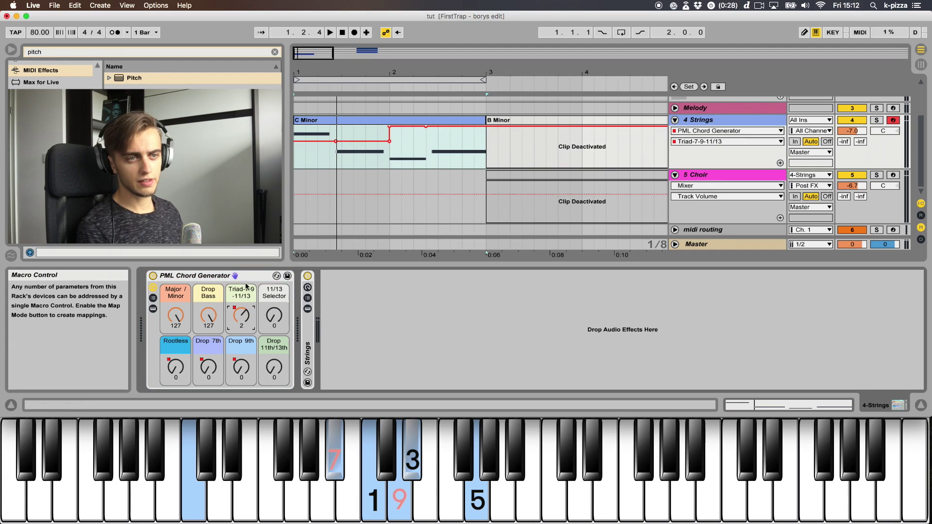
{"action": "key", "text": "space"}
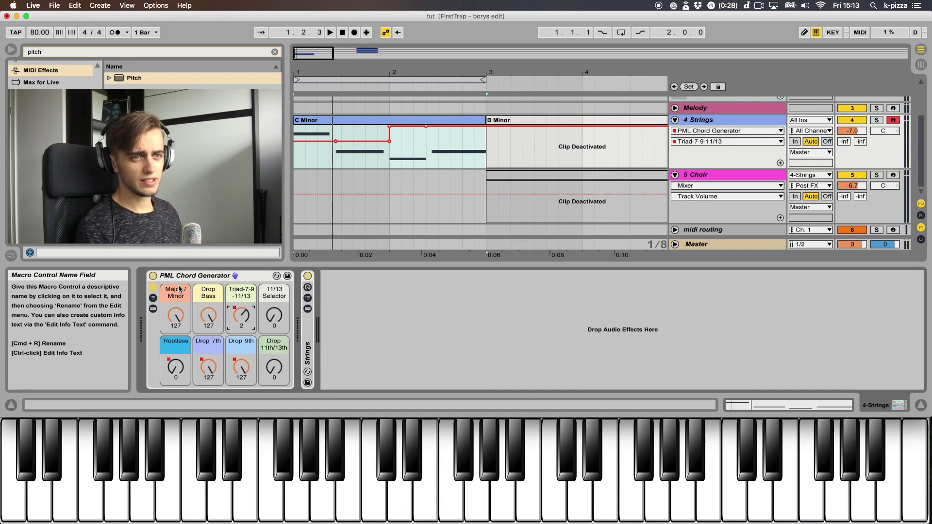
{"action": "key", "text": "space"}
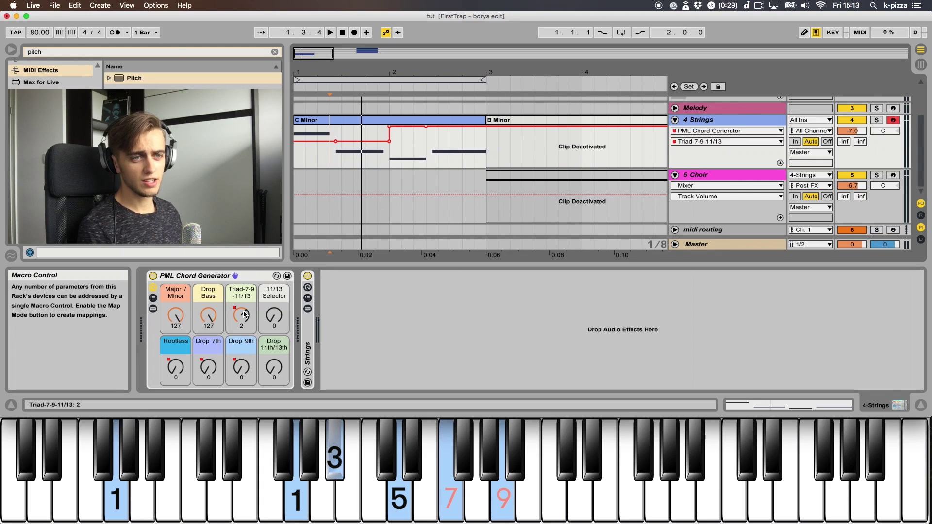
Display the Drop 7th automation, play the third and fourth C Minor chords, and return to the Triad-7-9-11/13 automation.
{"action": "left_click", "coordinate": [201, 370]}
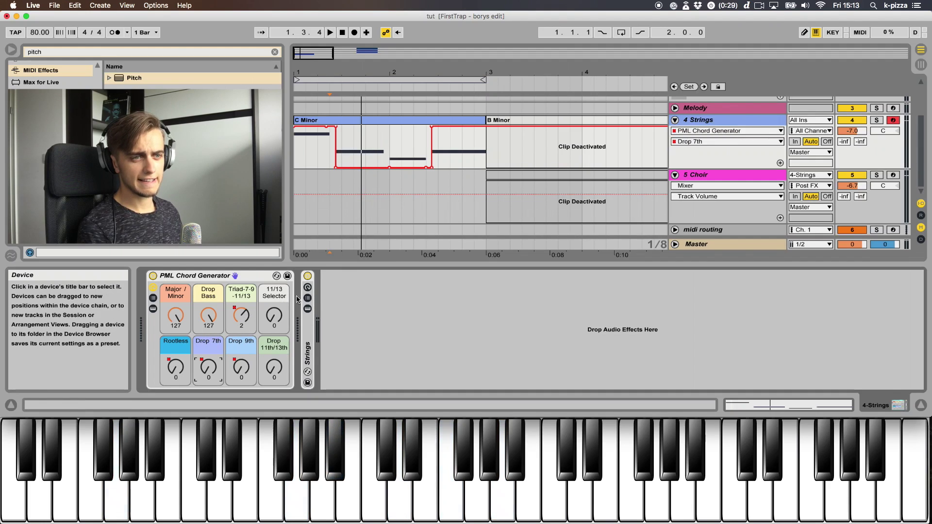
{"action": "left_click", "coordinate": [376, 142]}
{"action": "key", "text": "space"}
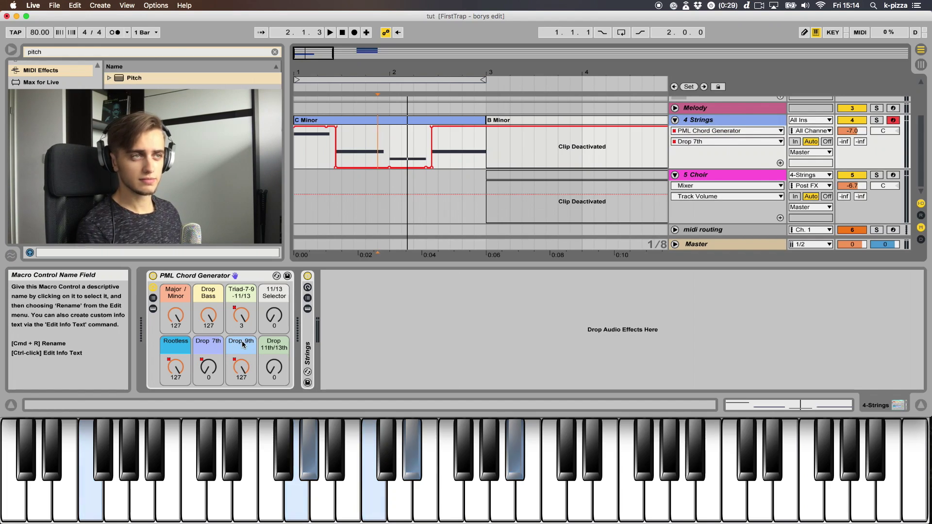
{"action": "left_click", "coordinate": [425, 146]}
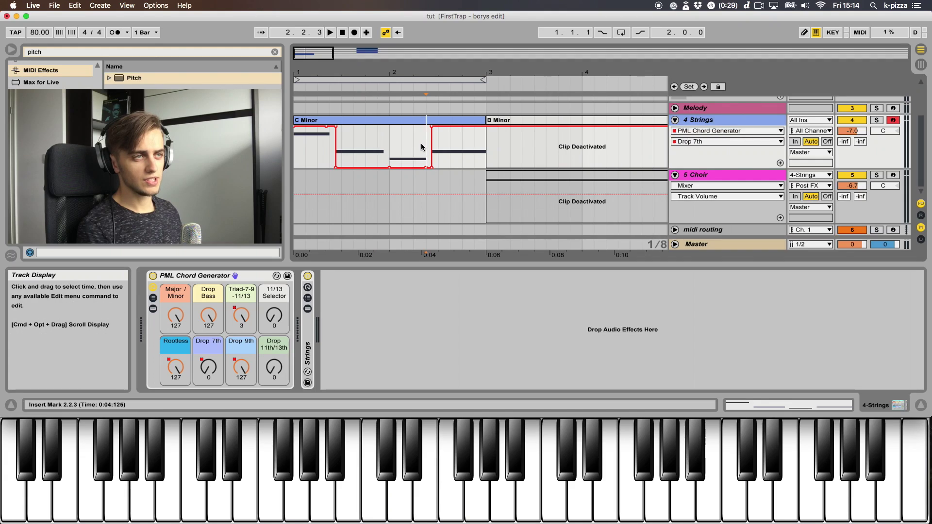
{"action": "key", "text": "space"}
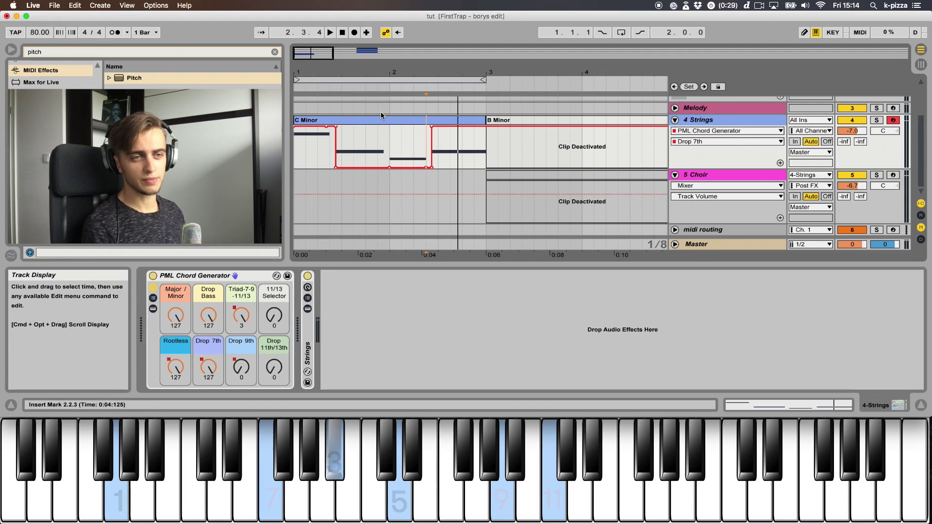
{"action": "left_click", "coordinate": [246, 317]}
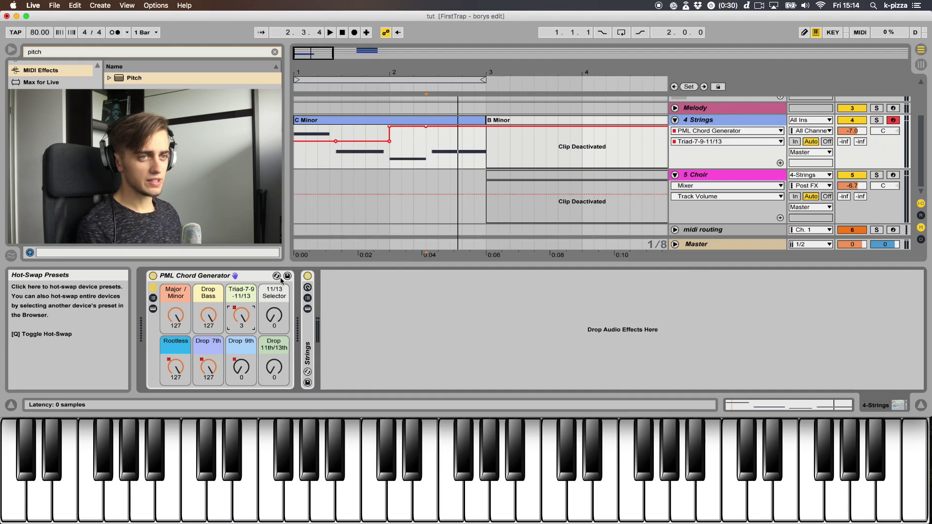
Set the Choir track's MIDI input to 4-Strings and arm the track for recording.
{"action": "key", "text": "Down"}
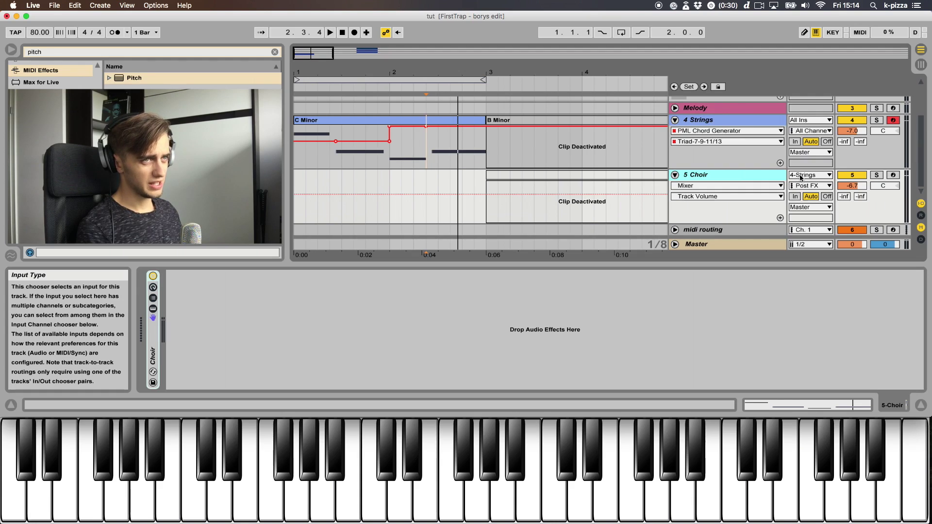
{"action": "left_click", "coordinate": [355, 120]}
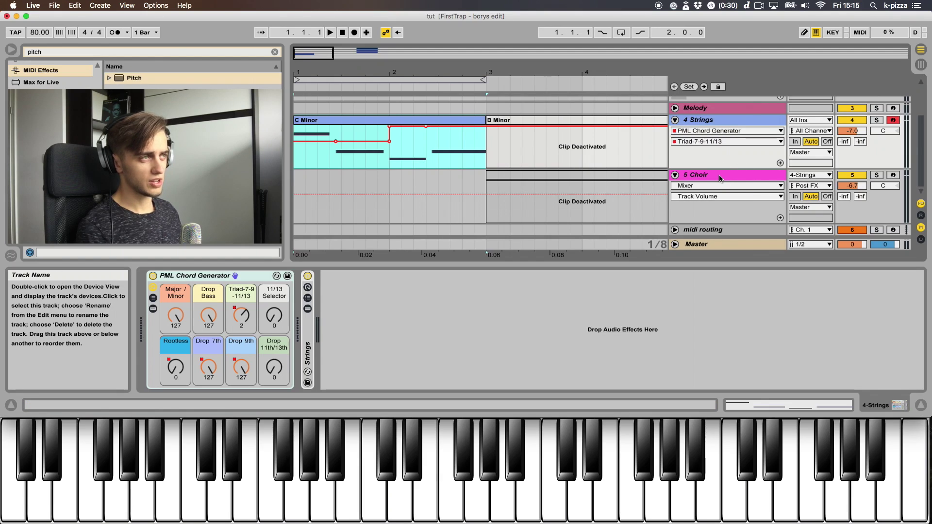
{"action": "left_click", "coordinate": [809, 175]}
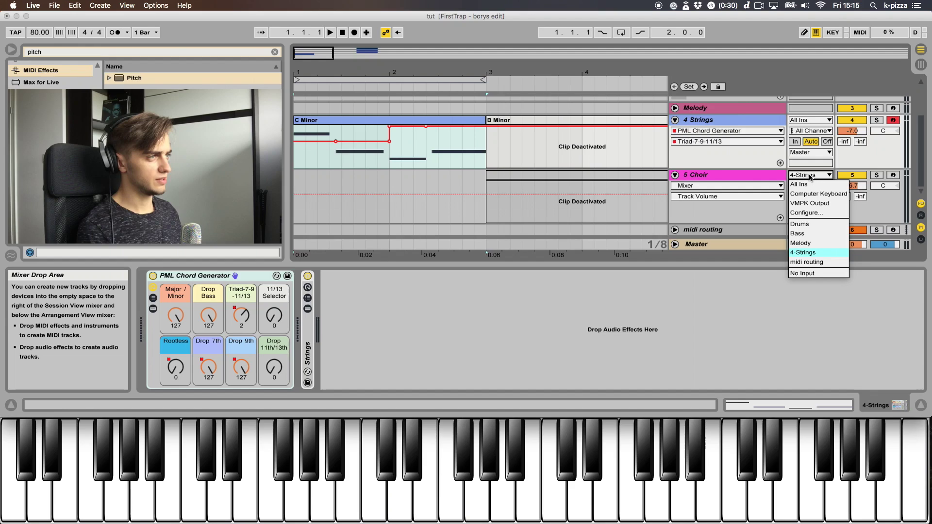
{"action": "left_click", "coordinate": [804, 254]}
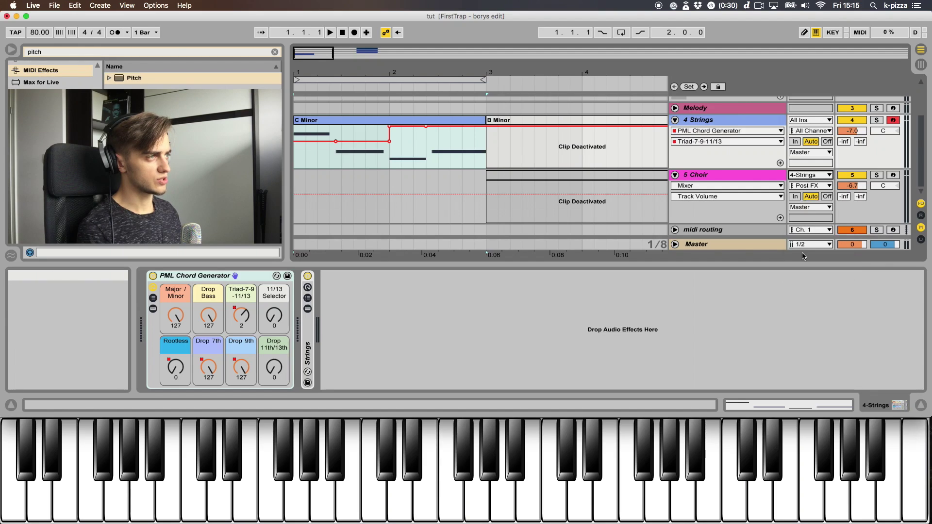
{"action": "left_click", "coordinate": [893, 178]}
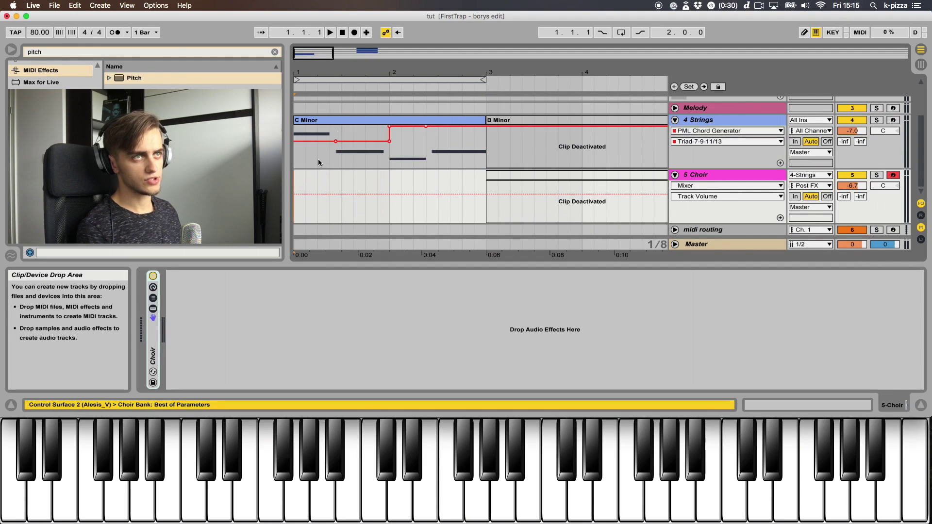
Record the generated chords from the start of the arrangement onto the Choir track and select the recorded clip.
{"action": "left_click", "coordinate": [355, 32]}
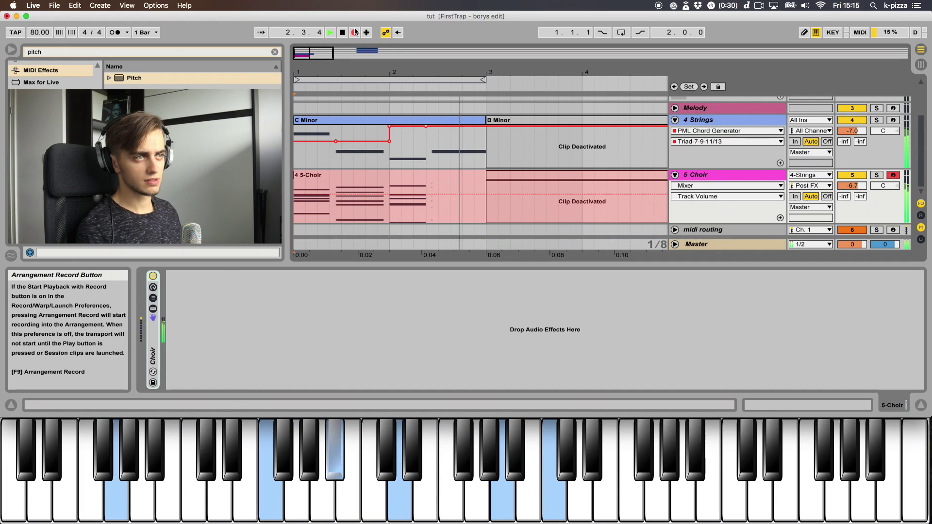
{"action": "left_click", "coordinate": [355, 32]}
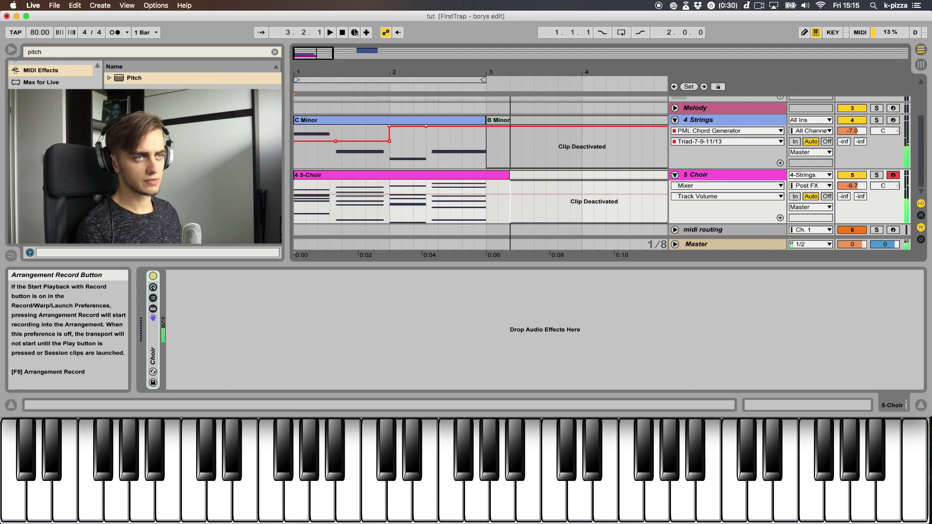
{"action": "left_click", "coordinate": [467, 199]}
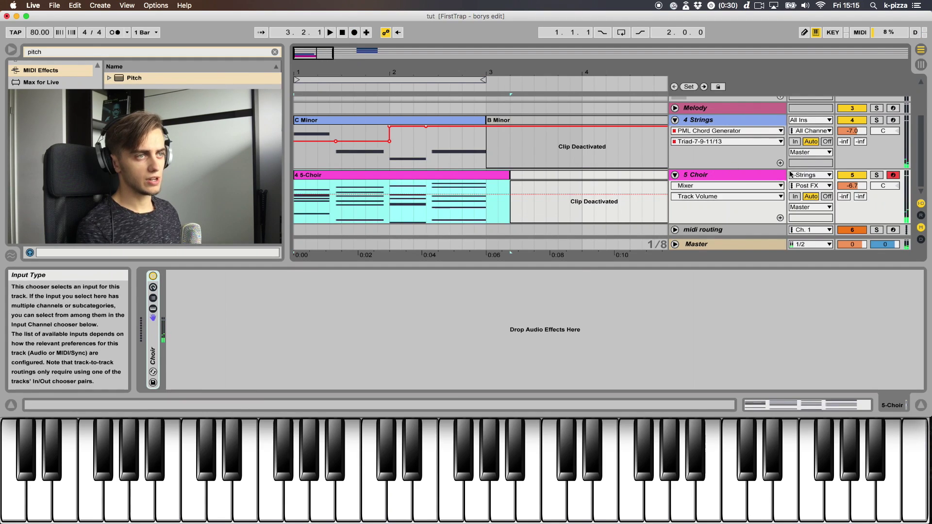
Open the Strings track's C Minor clip in the note editor to view its single notes.
{"action": "double_click", "coordinate": [506, 217]}
{"action": "mouse_move", "coordinate": [308, 214]}
{"action": "left_mouse_down"}
{"action": "mouse_move", "coordinate": [335, 204]}
{"action": "mouse_move", "coordinate": [308, 204]}
{"action": "left_mouse_up"}
{"action": "key", "text": "shift+Tab"}
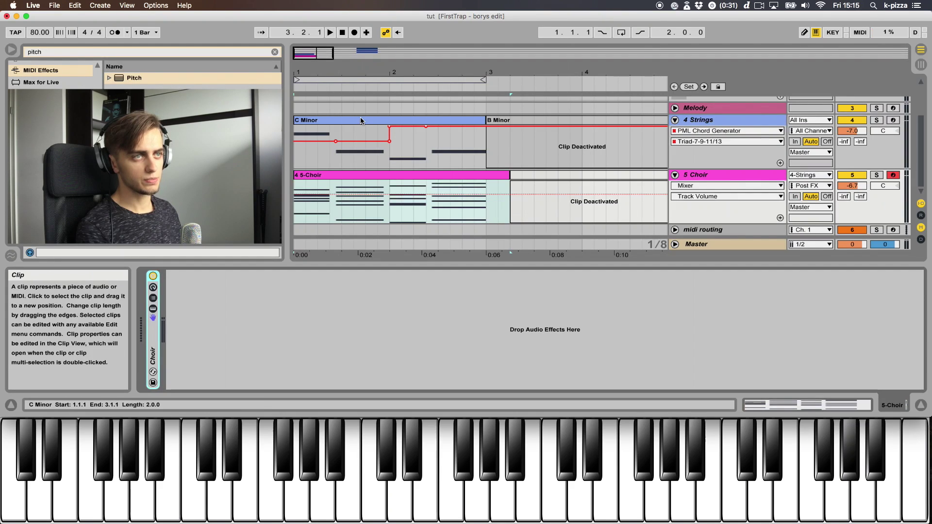
{"action": "left_click", "coordinate": [361, 121]}
{"action": "double_click", "coordinate": [367, 134]}
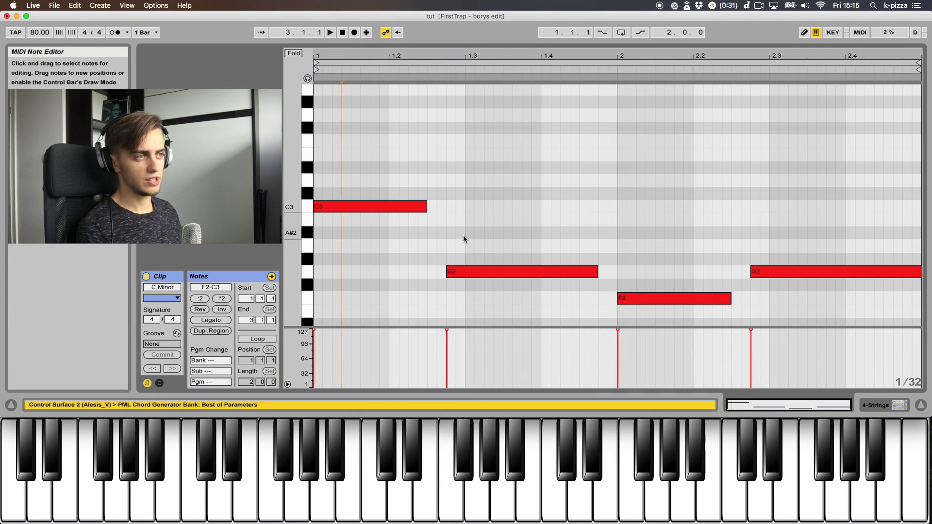
Open the recorded Choir clip in the note editor and examine the individual notes of its four chords.
{"action": "key", "text": "shift+Tab"}
{"action": "left_click", "coordinate": [595, 151]}
{"action": "key", "text": "shift+Tab"}
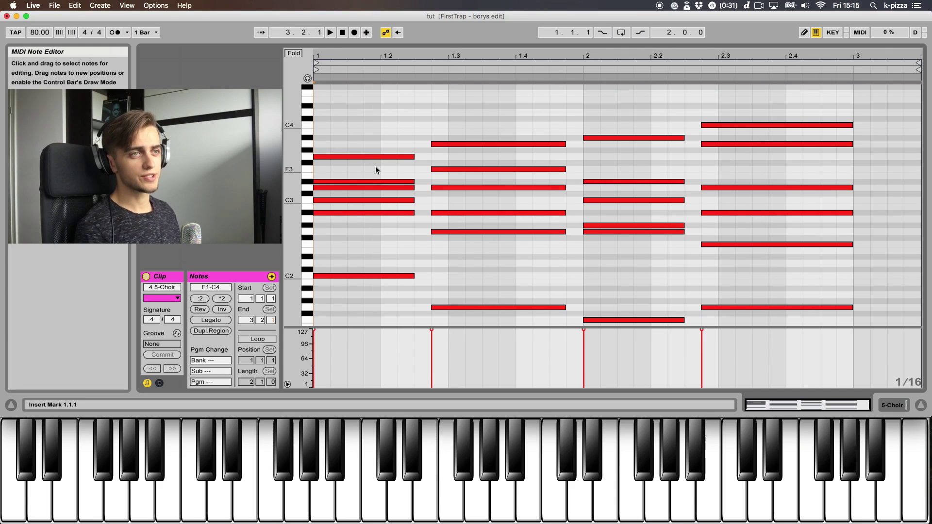
{"action": "left_click_drag", "start_coordinate": [307, 167], "coordinate": [335, 165]}
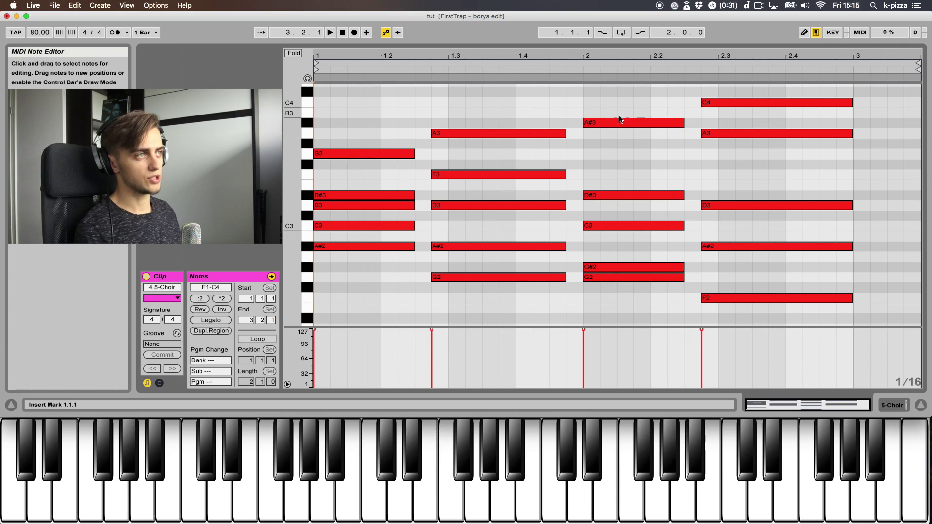
{"action": "left_click", "coordinate": [449, 177]}
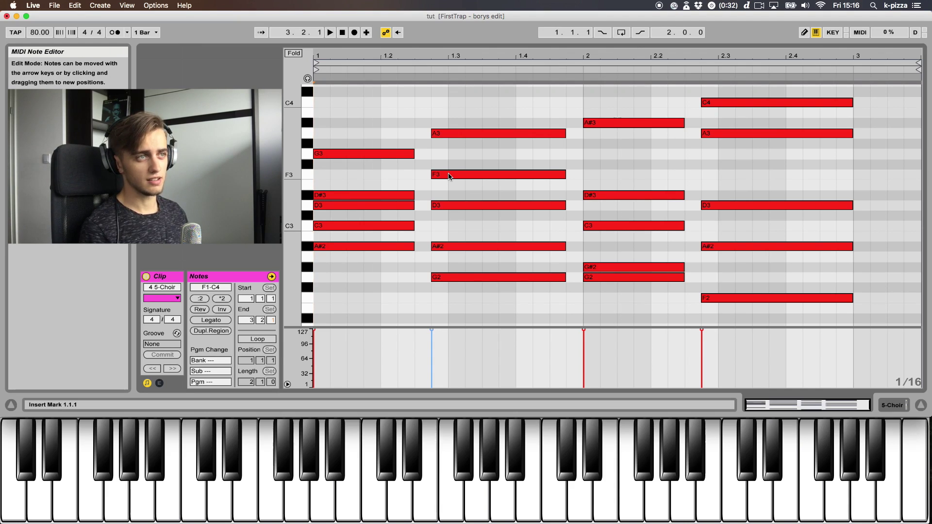
{"action": "key", "text": "shift+Tab"}
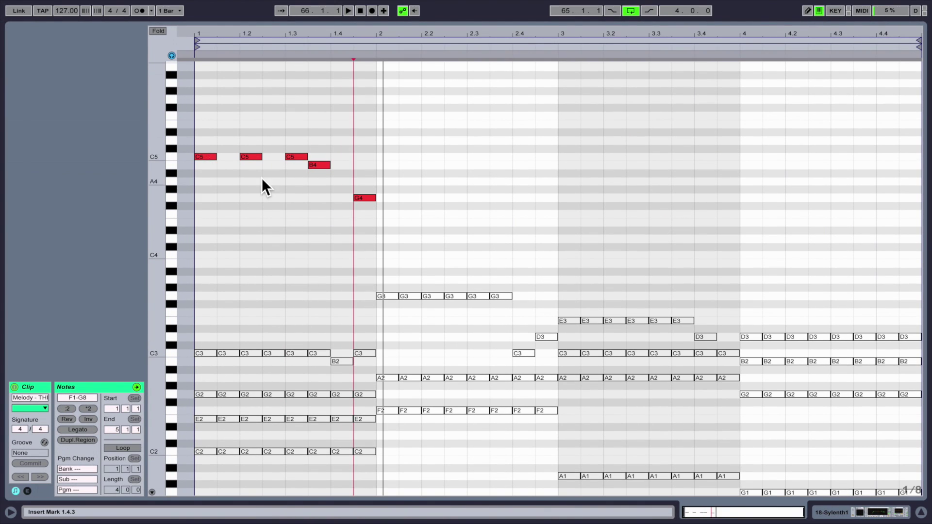
Lower the three C5 notes in the first bar of the Melody clip.
{"action": "left_click_drag", "start_coordinate": [206, 156], "coordinate": [210, 257]}
{"action": "left_click_drag", "start_coordinate": [250, 157], "coordinate": [251, 223]}
{"action": "left_click_drag", "start_coordinate": [297, 156], "coordinate": [319, 243]}
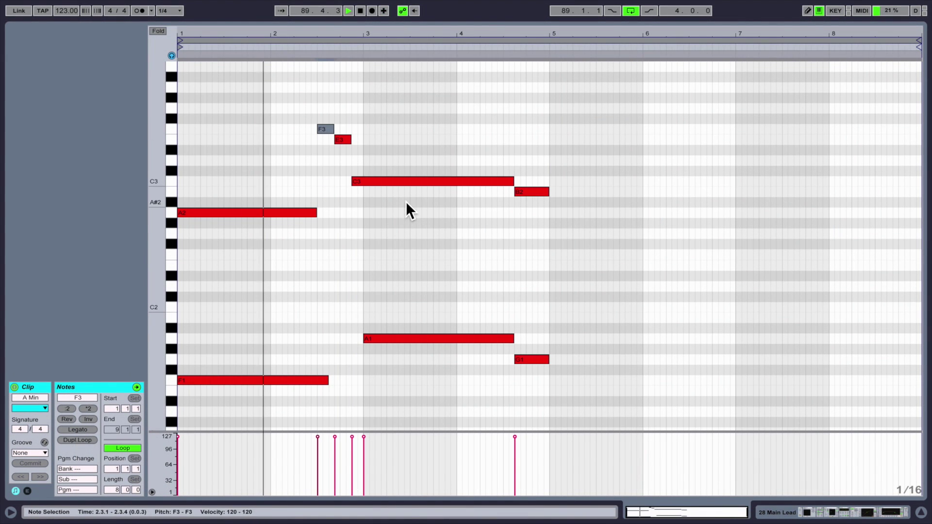
Rework the bass line of the A Min clip with short B1 and C2 notes beneath the short F3 and E3 notes.
{"action": "key", "text": "ctrl+z"}
{"action": "key", "text": "ctrl+z"}
{"action": "key", "text": "ctrl+z"}
{"action": "key", "text": "ctrl+z"}
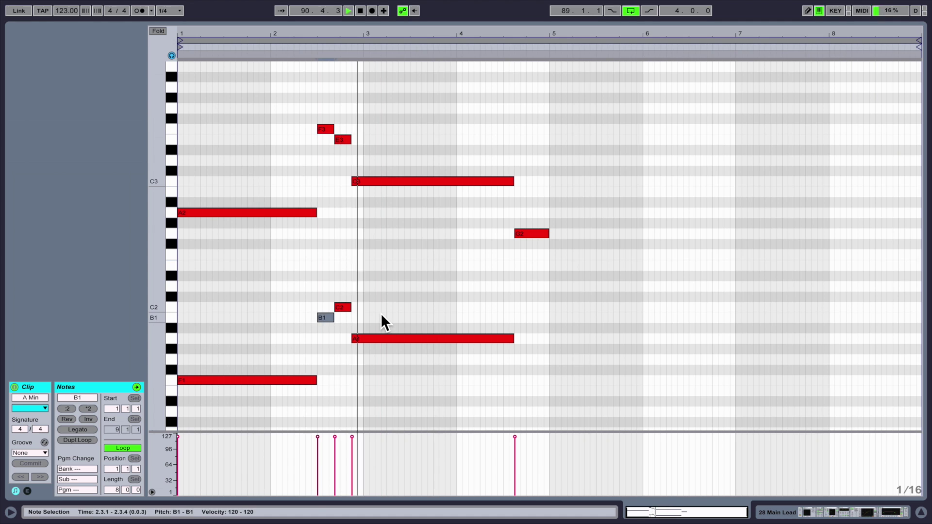
{"action": "key", "text": "Down"}
{"action": "key", "text": "Down"}
{"action": "key", "text": "Down"}
{"action": "key", "text": "Down"}
{"action": "key", "text": "Down"}
{"action": "key", "text": "Down"}
{"action": "key", "text": "Down"}
{"action": "key", "text": "Down"}
{"action": "key", "text": "Down"}
{"action": "double_click", "coordinate": [538, 393]}
{"action": "double_click", "coordinate": [523, 411]}
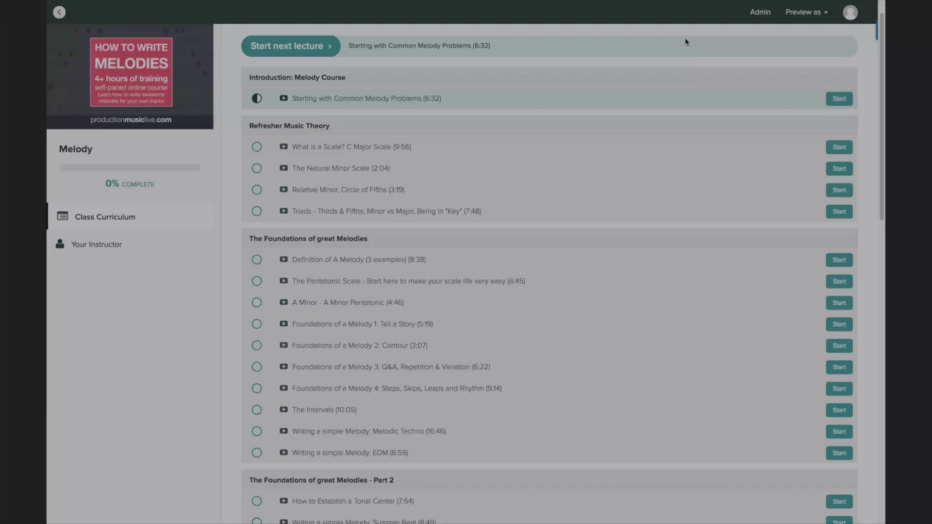
Browse the Melody course curriculum in the browser and open the lecture "Writing a simple Melody: EDM".
{"action": "scroll", "coordinate": [687, 38], "scroll_direction": "down", "scroll_amount": 3}
{"action": "scroll", "coordinate": [687, 41], "scroll_direction": "down", "scroll_amount": 5}
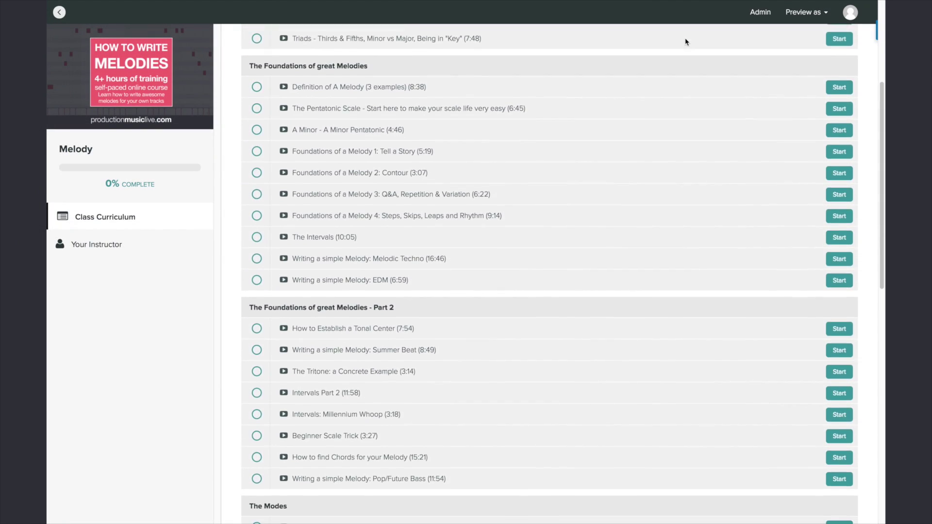
{"action": "scroll", "coordinate": [686, 39], "scroll_direction": "down", "scroll_amount": 2}
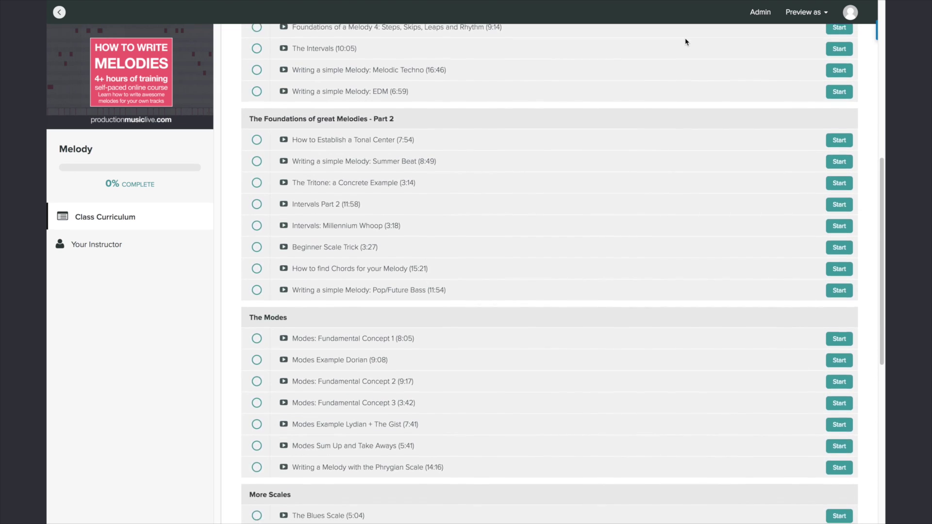
{"action": "scroll", "coordinate": [686, 38], "scroll_direction": "up", "scroll_amount": 5}
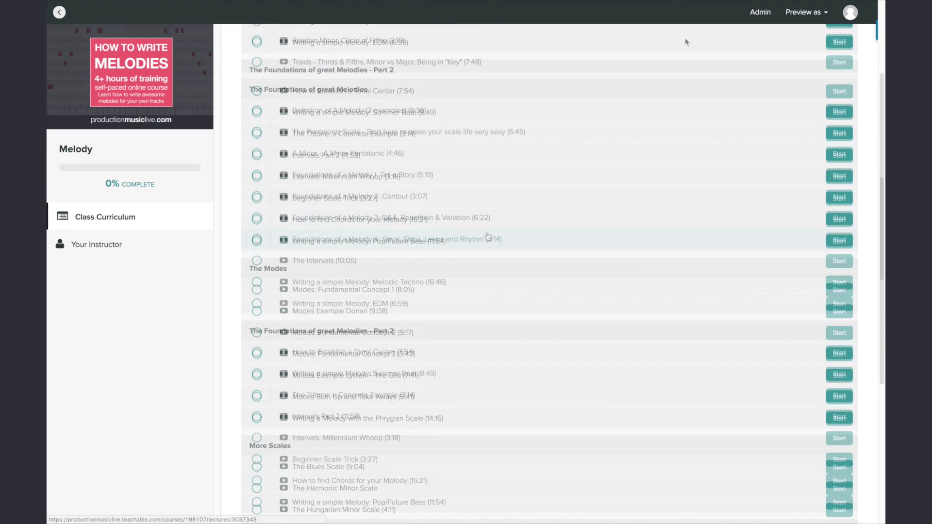
{"action": "left_click", "coordinate": [446, 310]}
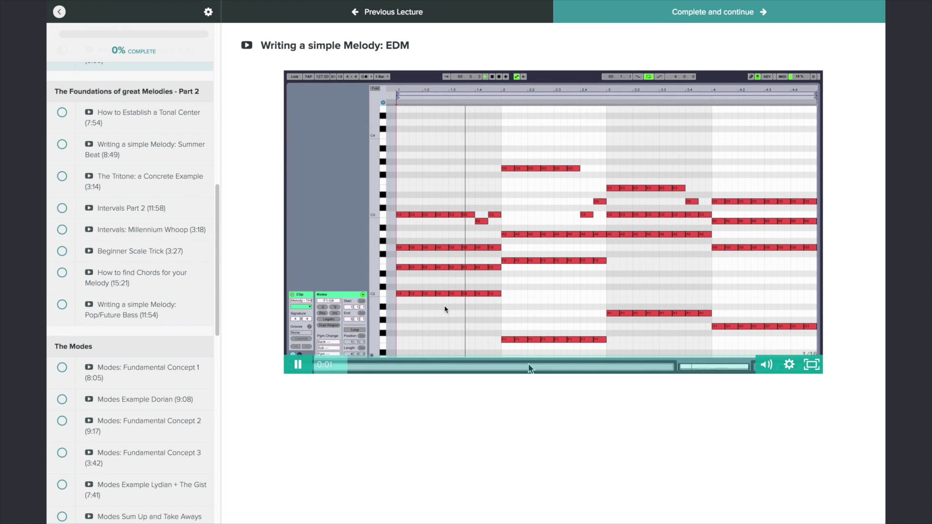